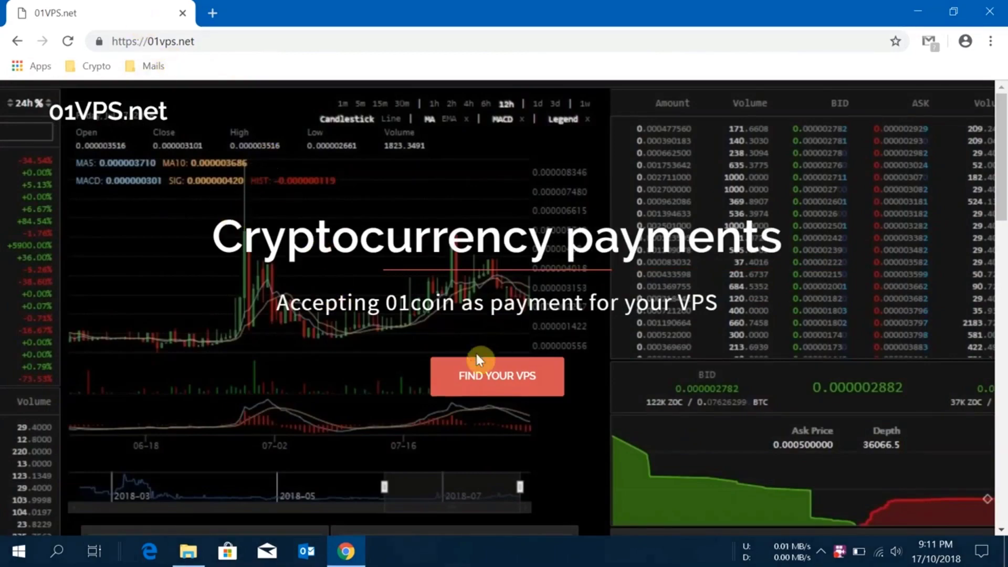
# Go from FIND YOUR VPS to the Account > Register form.
pyautogui.click(502, 399)
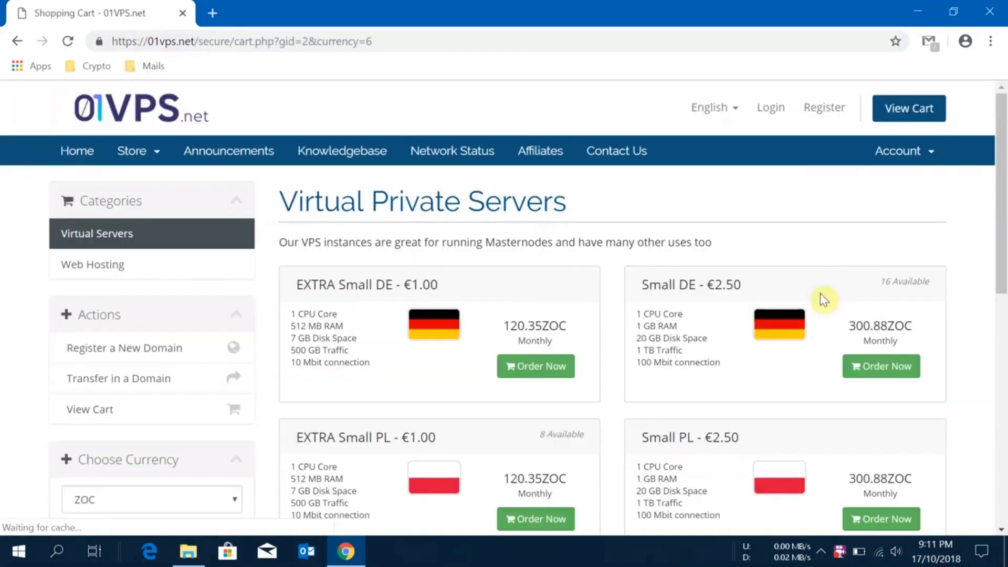
pyautogui.click(898, 152)
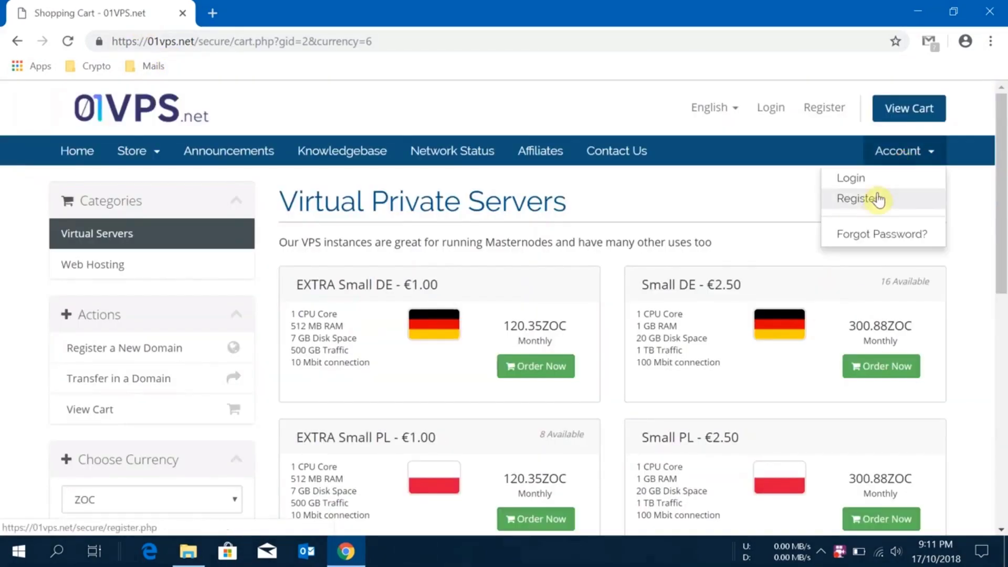
pyautogui.click(874, 199)
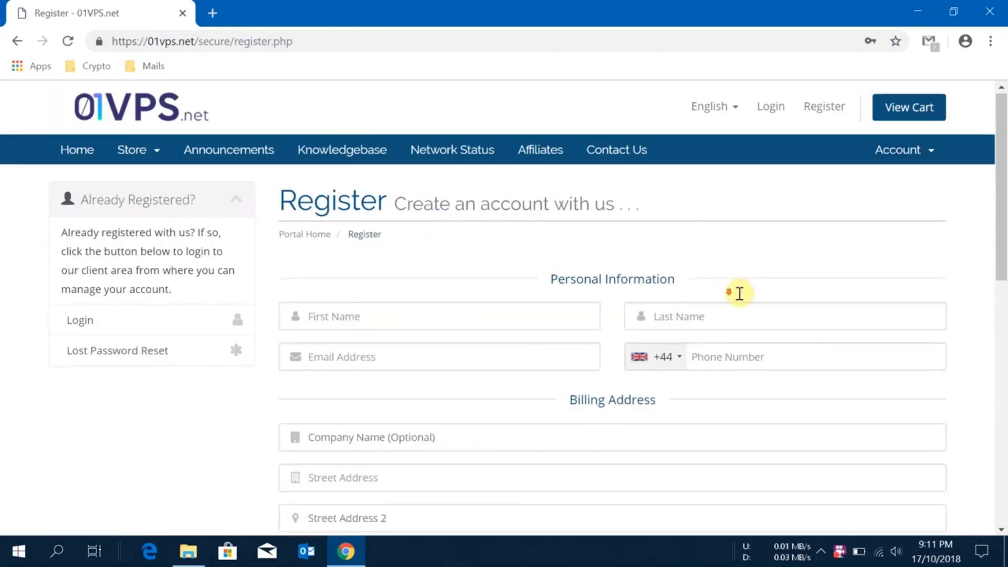
# Change the registration form's currency from EUR to ZOC.
pyautogui.scroll(-1, 739, 293)
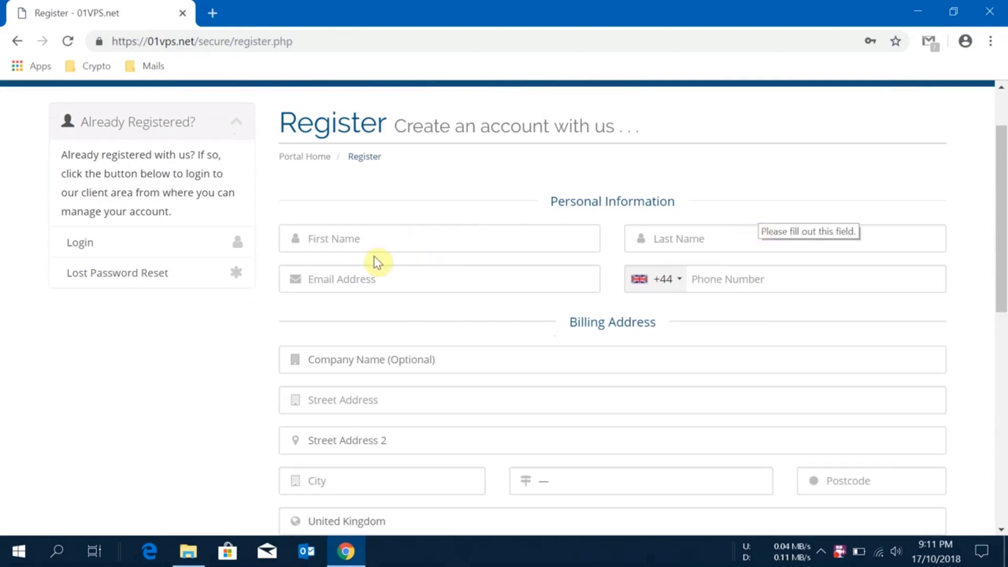
pyautogui.scroll(-1, 376, 262)
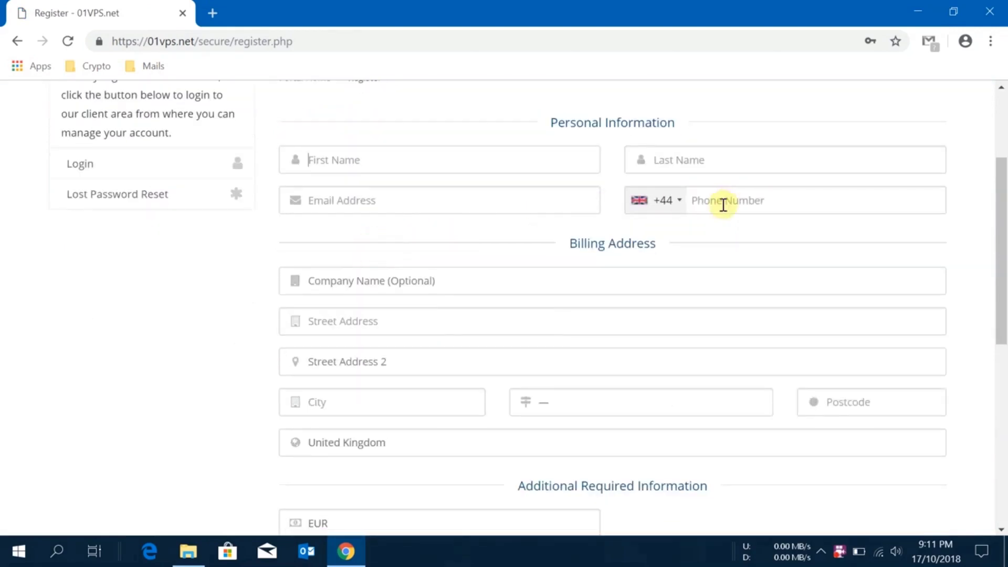
pyautogui.scroll(-2, 723, 205)
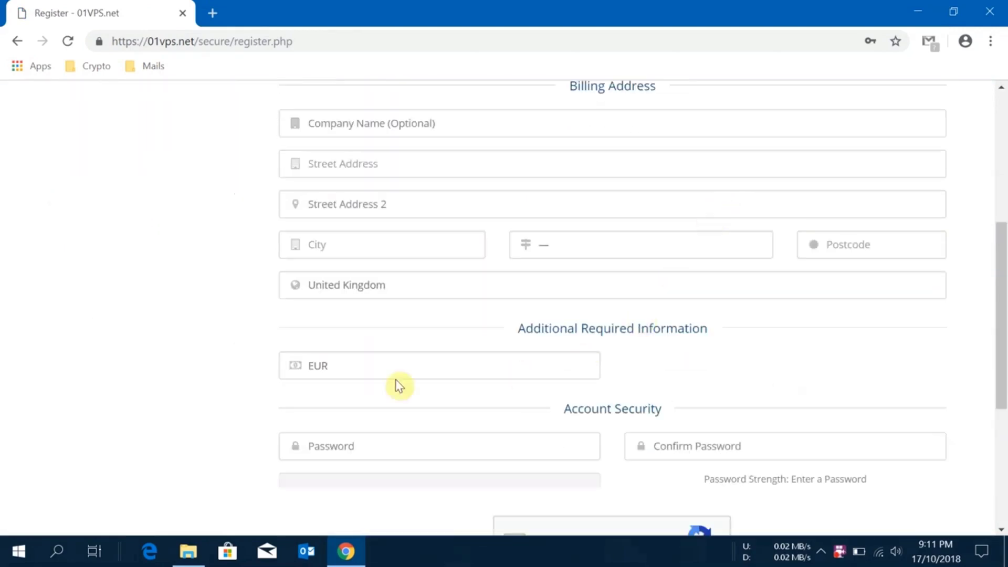
pyautogui.click(348, 373)
pyautogui.click(348, 400)
pyautogui.scroll(-2, 682, 368)
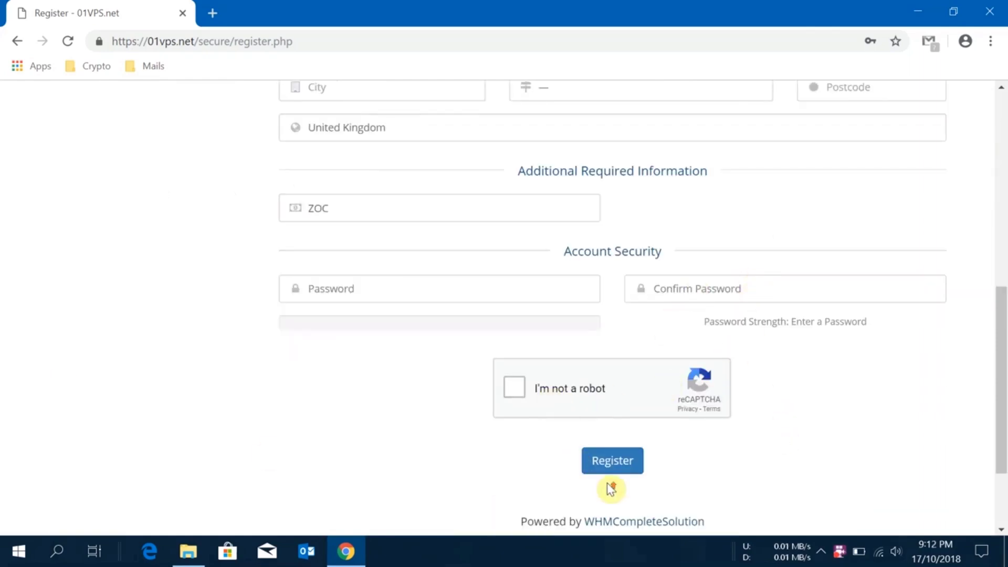
pyautogui.scroll(9, 608, 485)
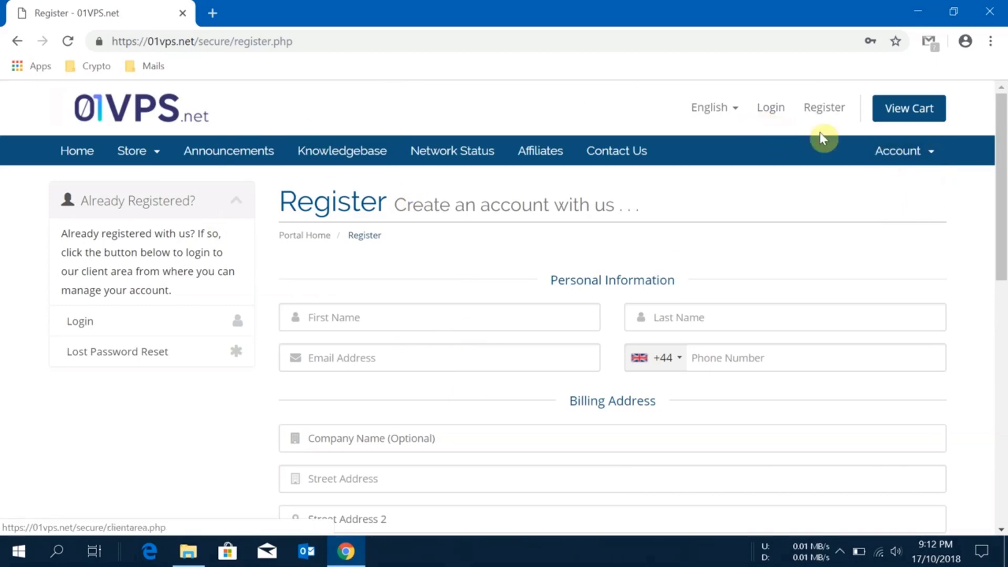
# Log in to the client area with the saved email, with Remember Me ticked.
pyautogui.click(762, 110)
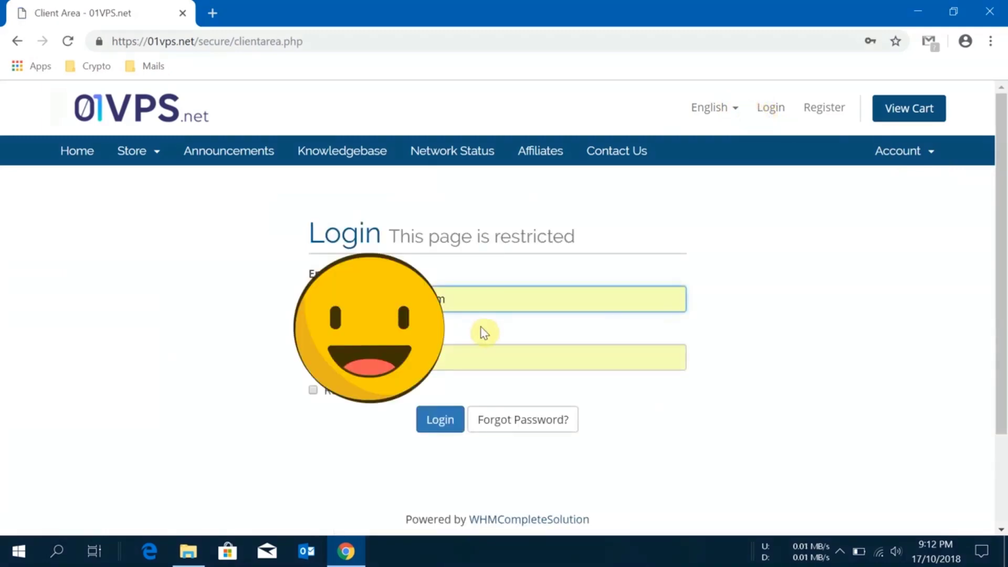
pyautogui.click(481, 297)
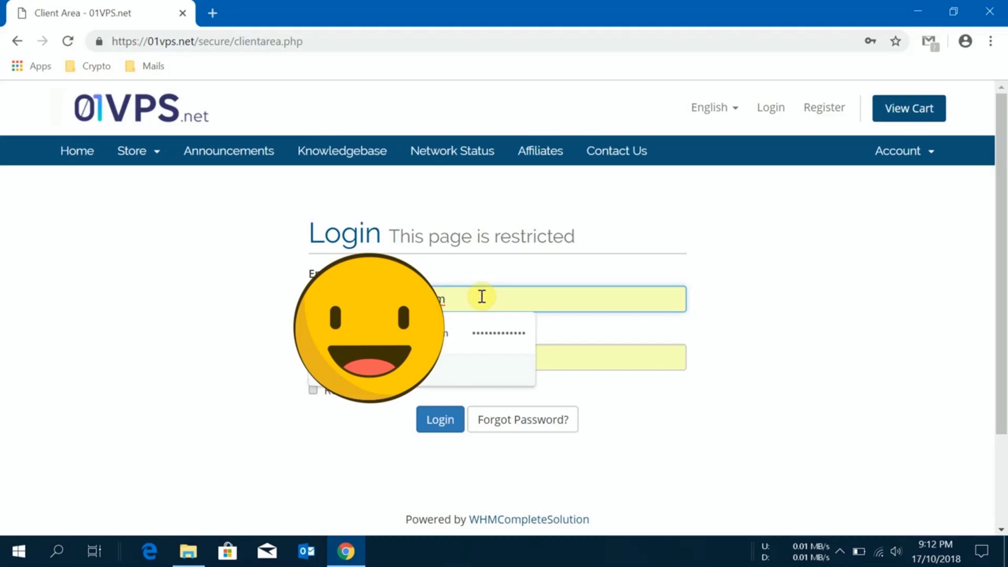
pyautogui.click(654, 220)
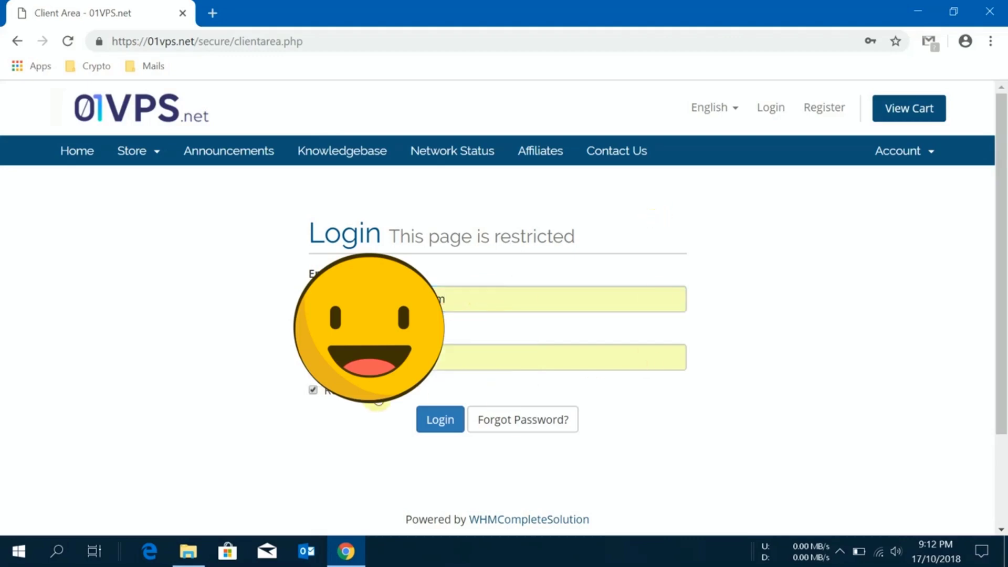
pyautogui.click(433, 426)
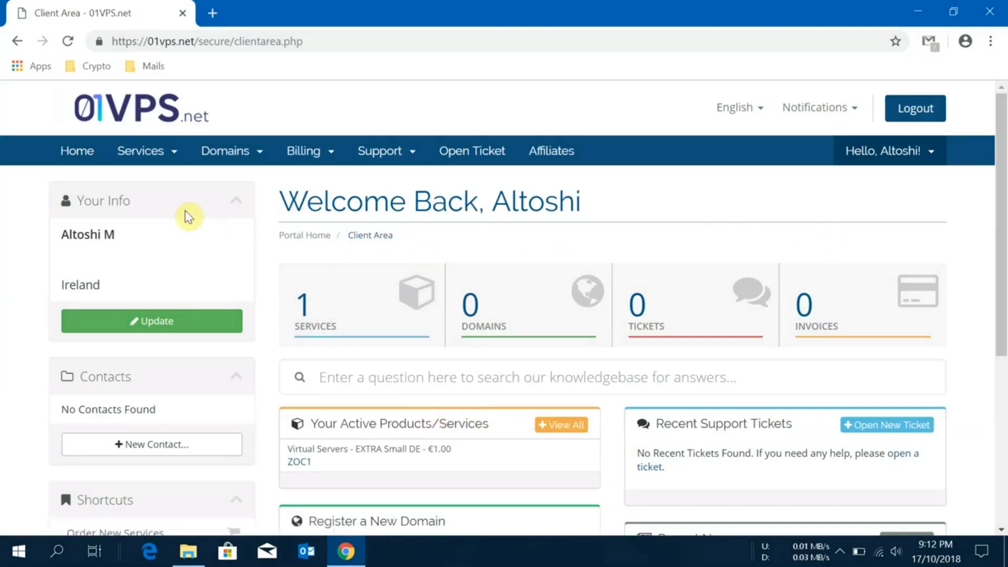
# Open Services > Order New Services and compare the EXTRA Small DE and Small DE specs.
pyautogui.click(164, 155)
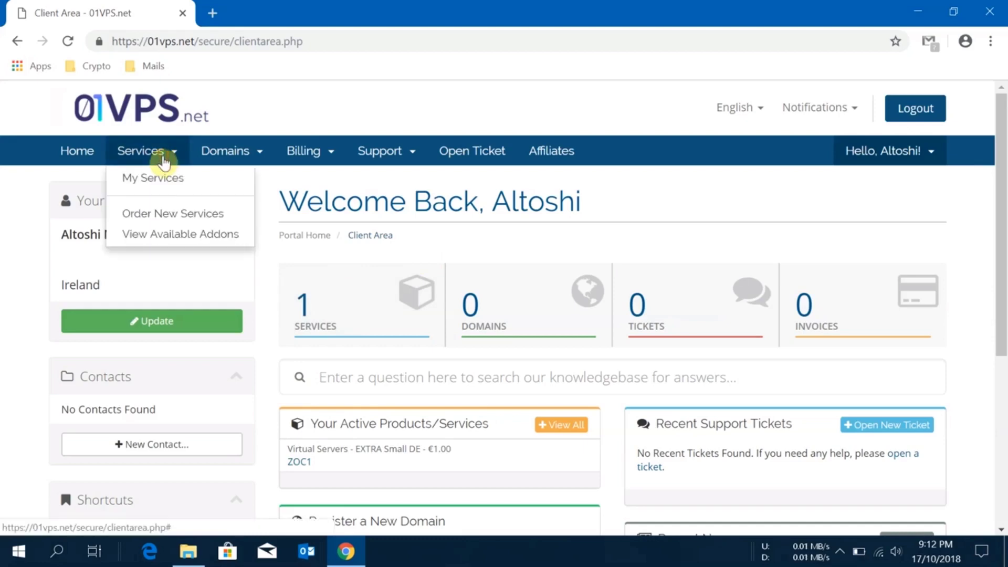
pyautogui.click(167, 219)
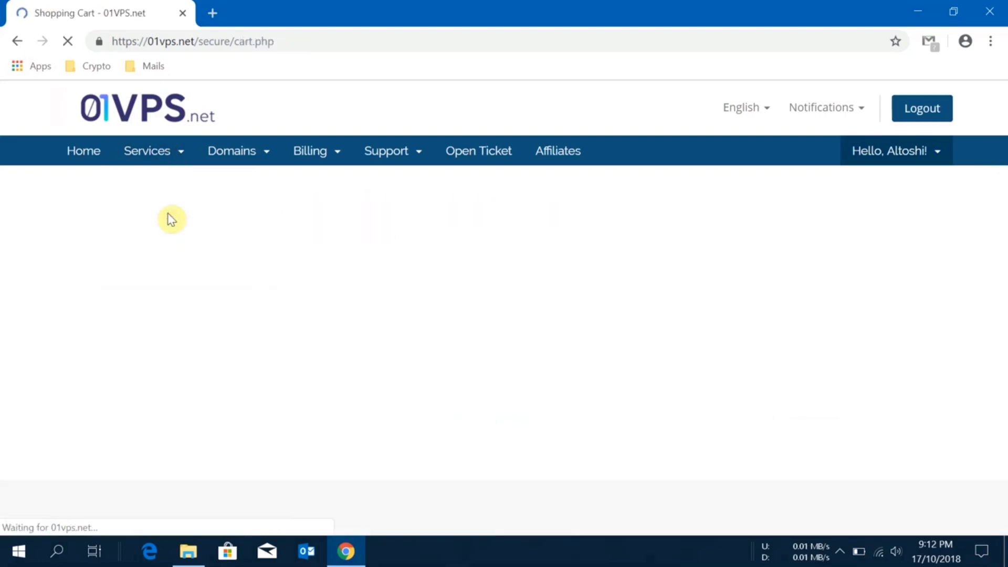
pyautogui.scroll(-4, 528, 331)
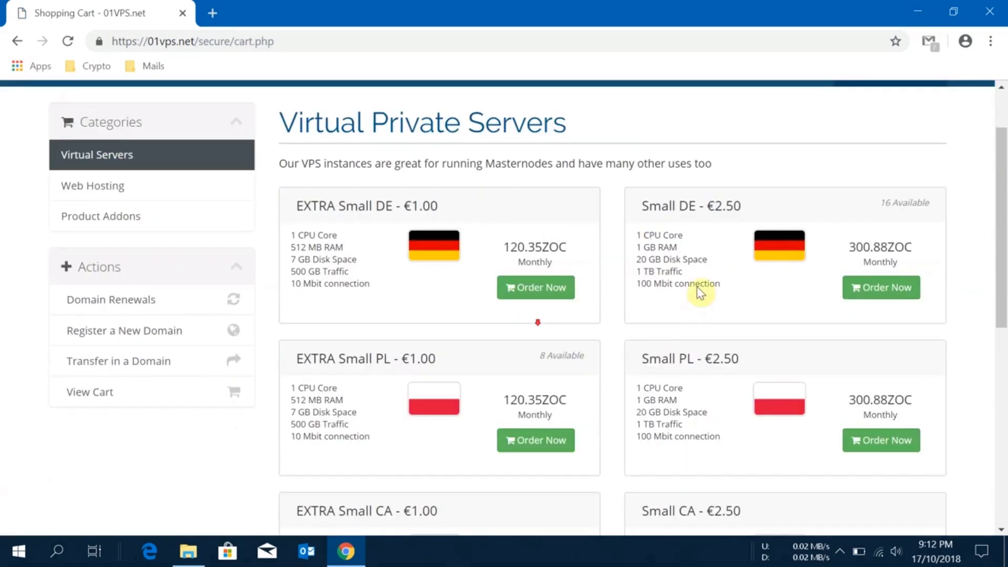
pyautogui.scroll(-5, 697, 329)
pyautogui.scroll(7, 668, 322)
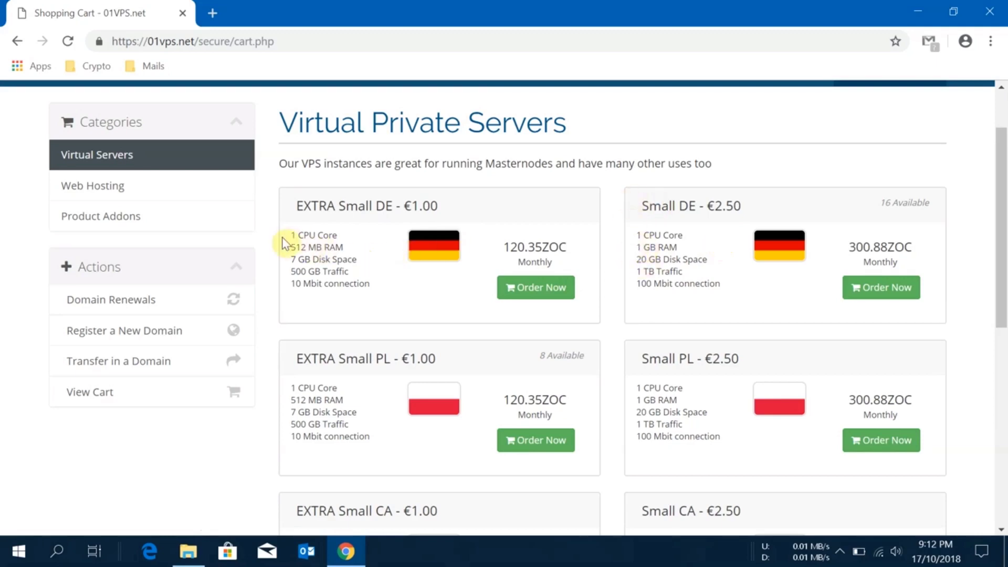
pyautogui.moveTo(285, 235); pyautogui.dragTo(344, 284)
pyautogui.moveTo(640, 234); pyautogui.dragTo(684, 283)
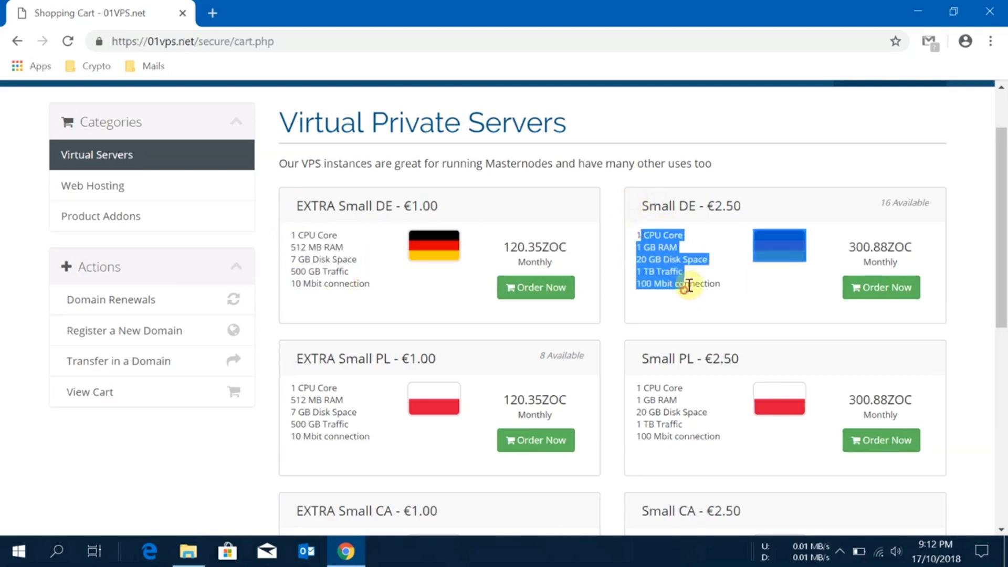
pyautogui.scroll(-1, 788, 246)
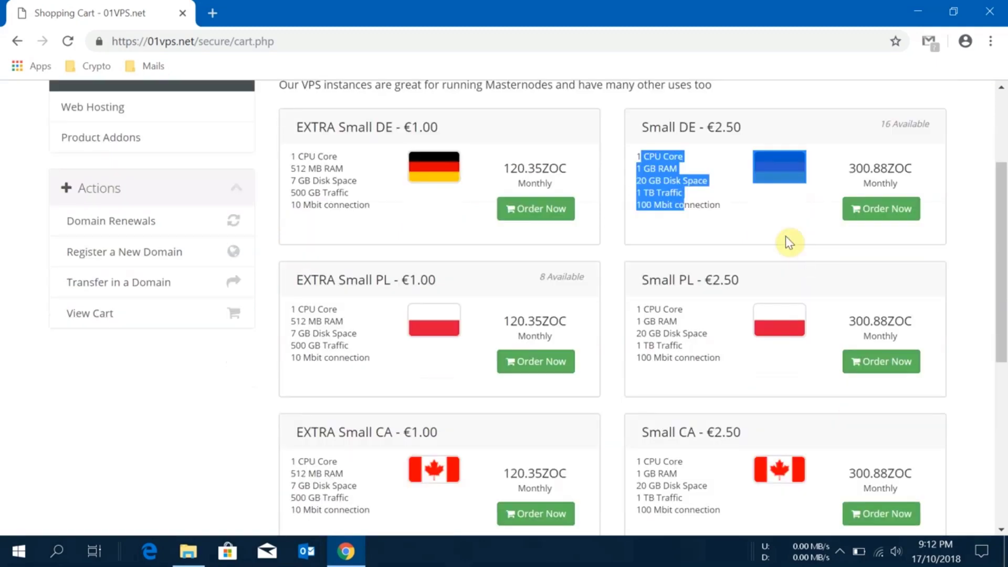
pyautogui.click(822, 255)
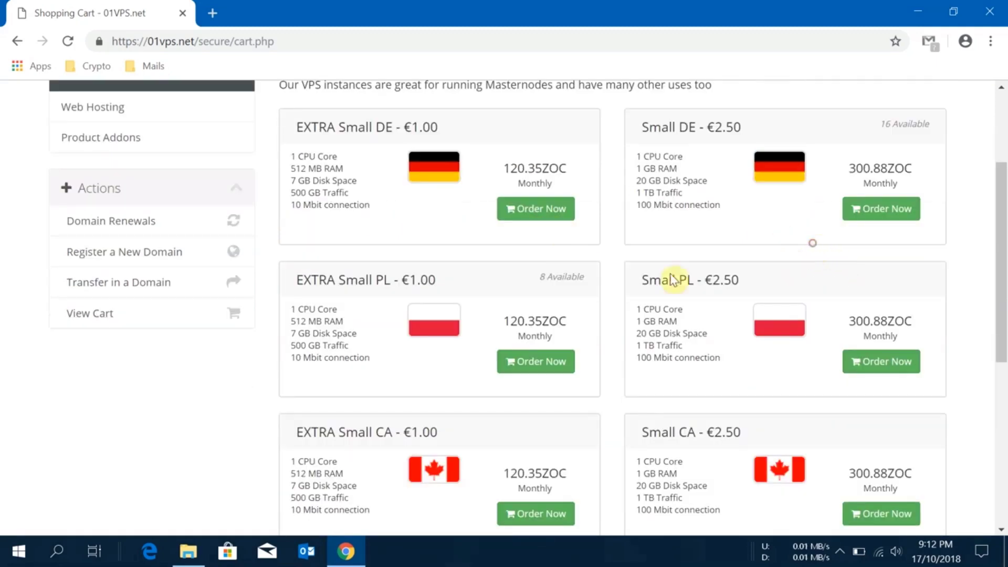
pyautogui.scroll(3, 543, 301)
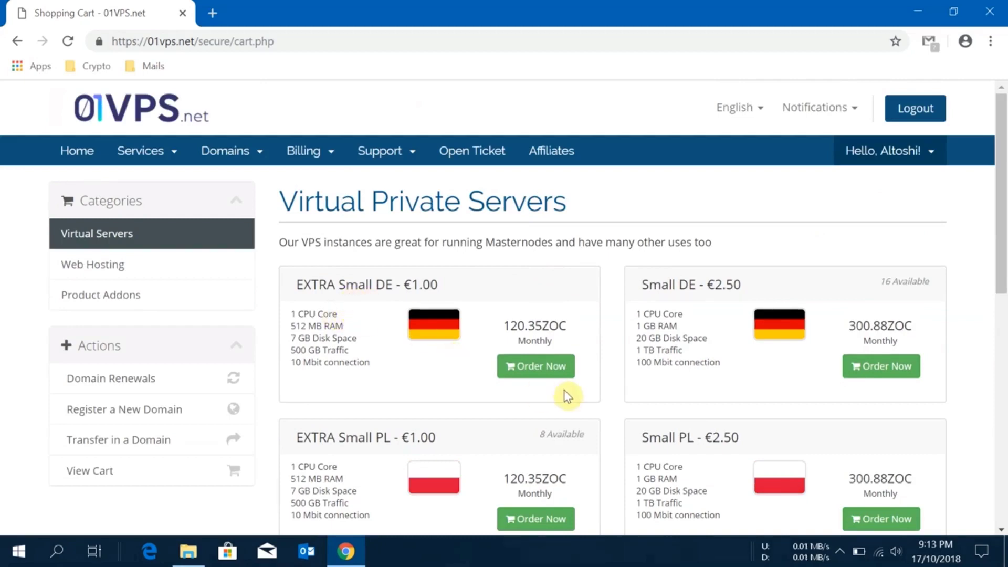
# Order the EXTRA Small PL server plan.
pyautogui.scroll(-1, 562, 404)
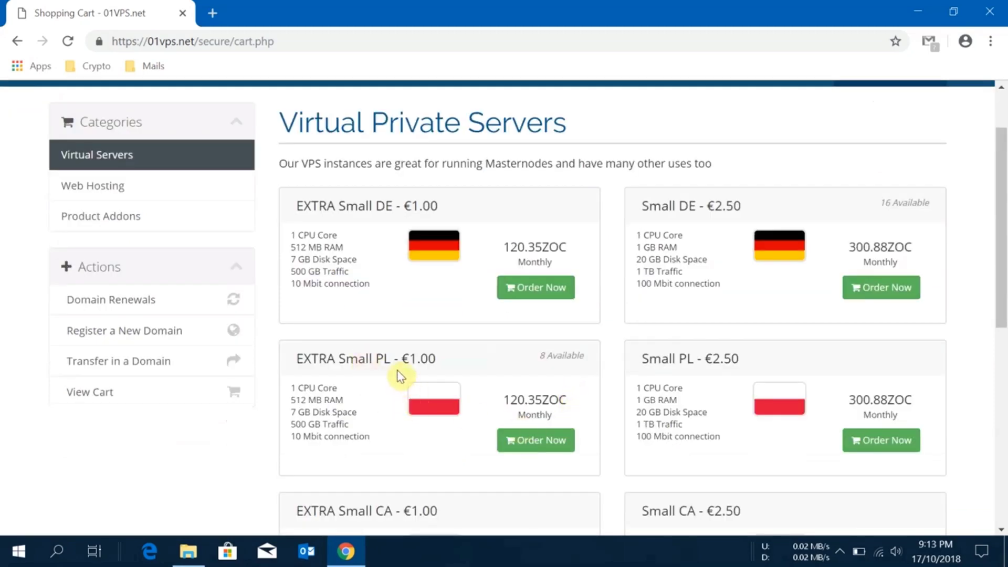
pyautogui.scroll(-1, 472, 461)
pyautogui.scroll(-1, 525, 420)
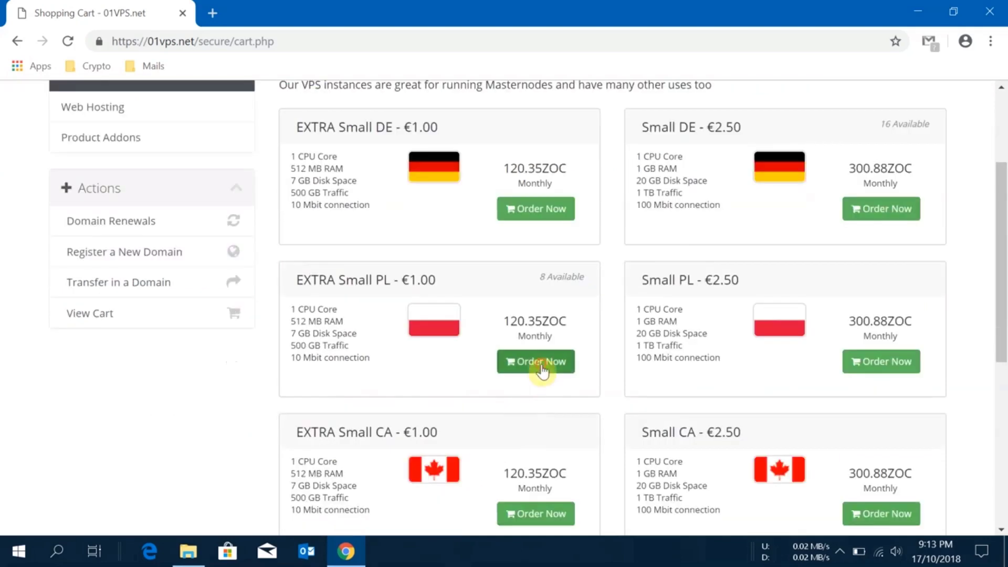
pyautogui.click(542, 370)
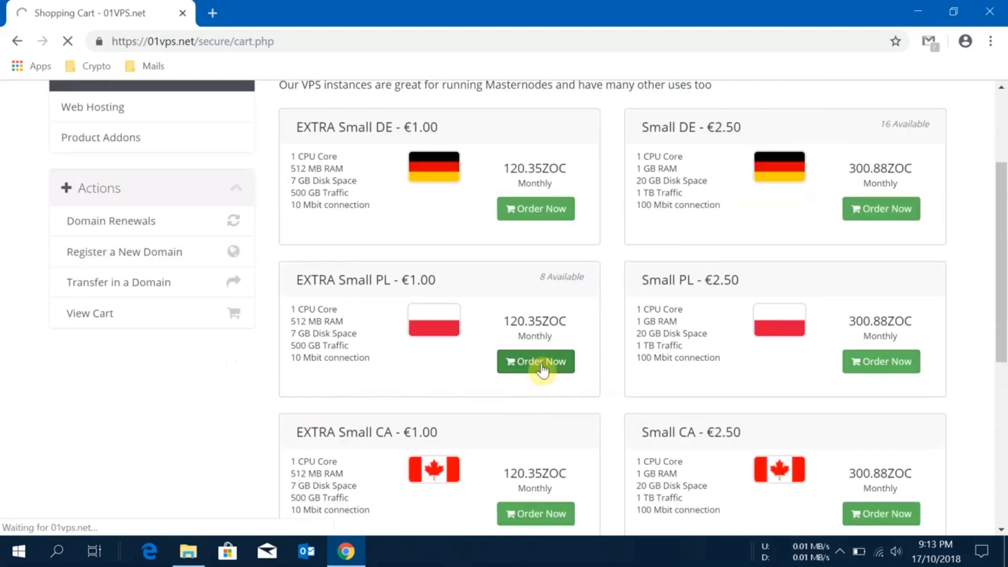
# Set the server hostname to ZOC1.
pyautogui.scroll(-1, 541, 372)
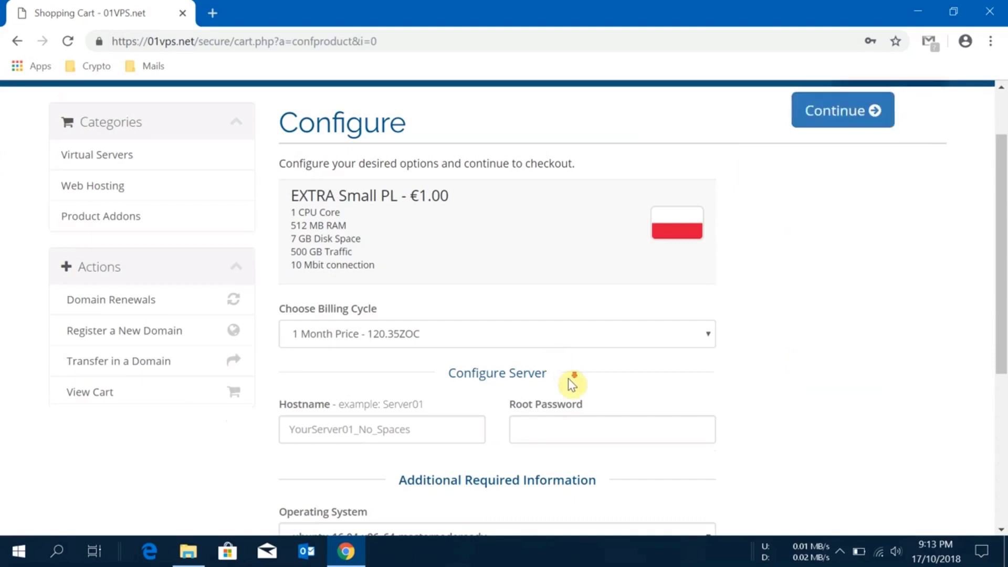
pyautogui.scroll(-2, 572, 385)
pyautogui.click(378, 275)
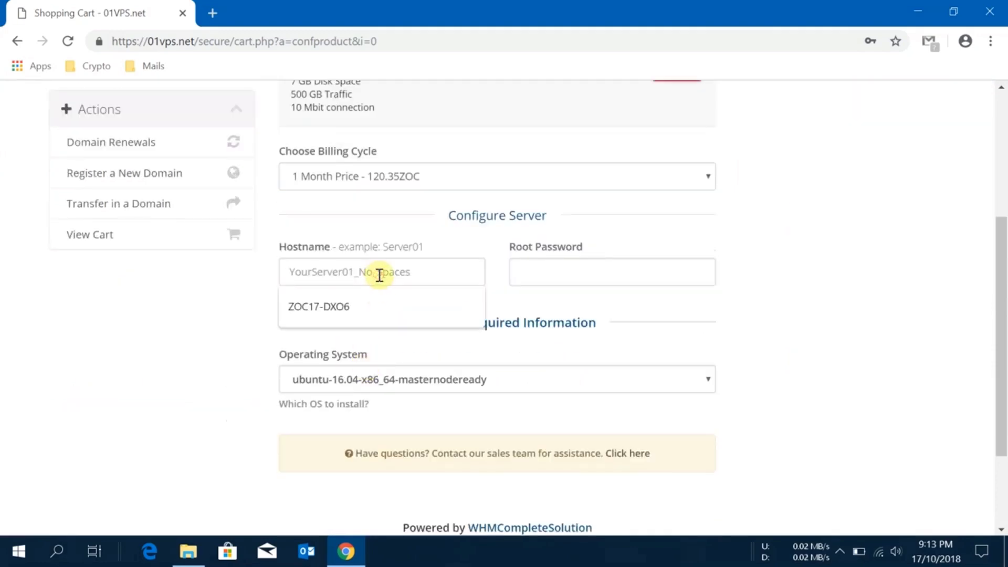
pyautogui.write('z0')
pyautogui.press('BackSpace')
pyautogui.press('BackSpace')
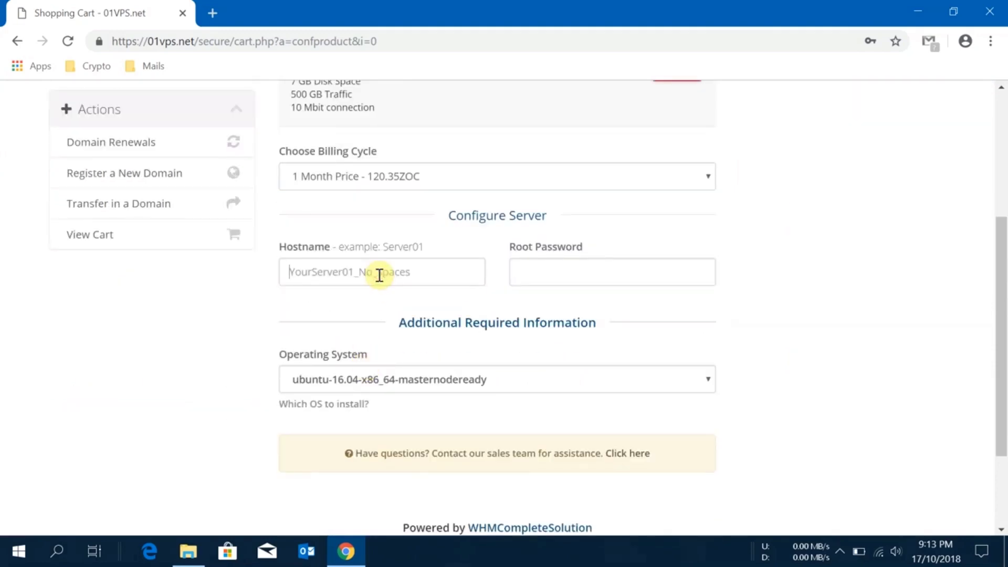
pyautogui.write('ZOC')
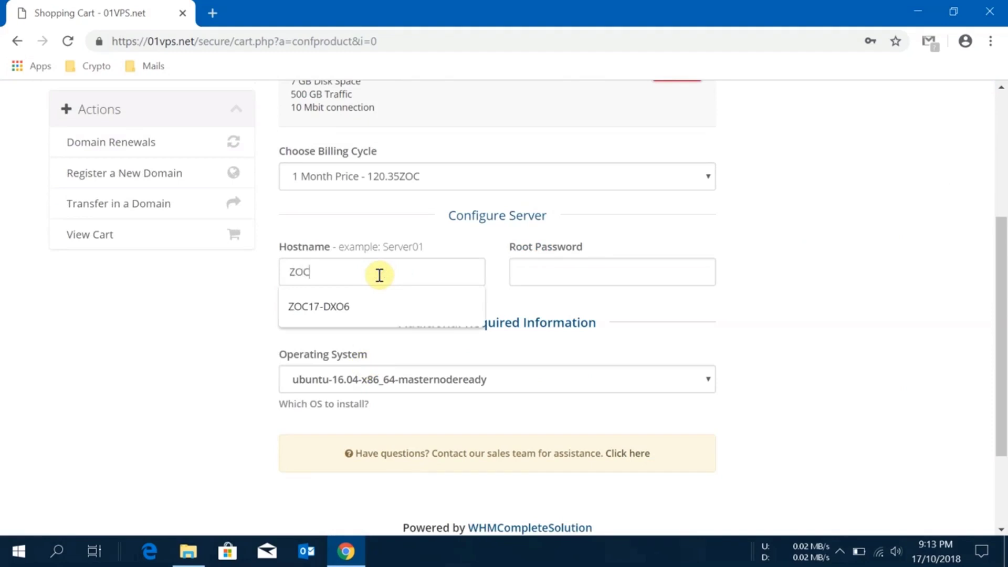
pyautogui.write('1')
# Enter a root password, keep the ubuntu masternodeready image, and continue to checkout.
pyautogui.click(634, 282)
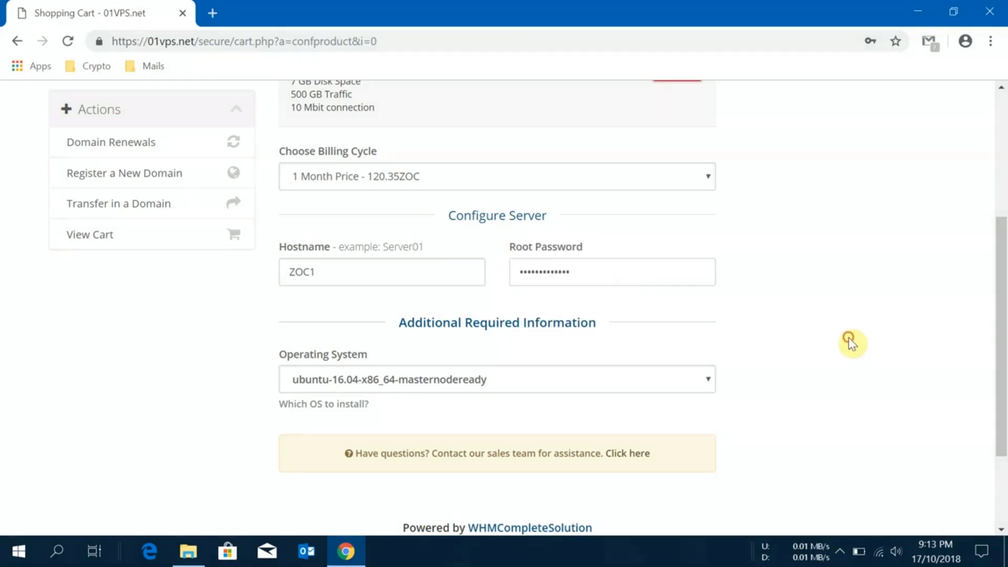
pyautogui.scroll(-2, 833, 339)
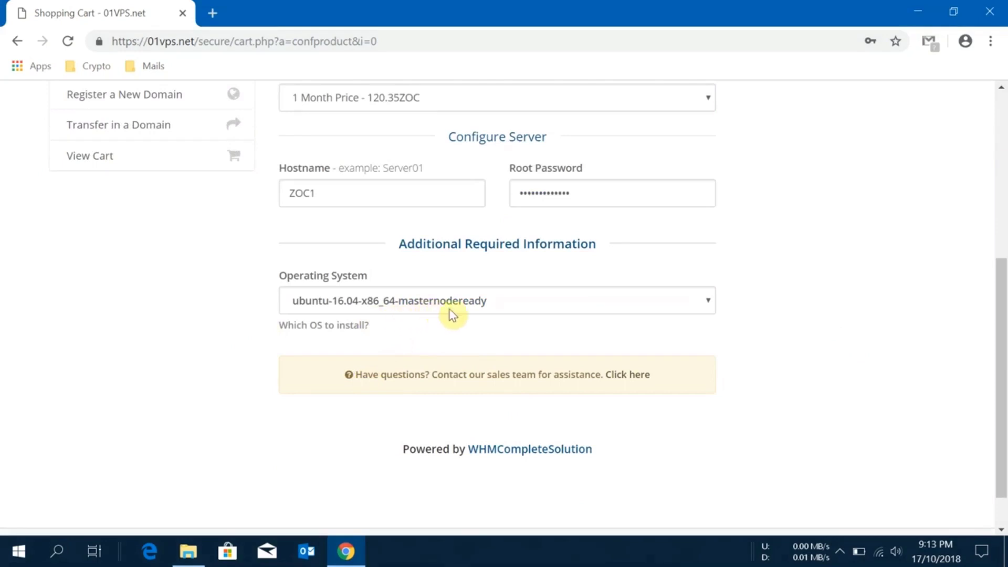
pyautogui.scroll(3, 525, 320)
pyautogui.scroll(3, 532, 326)
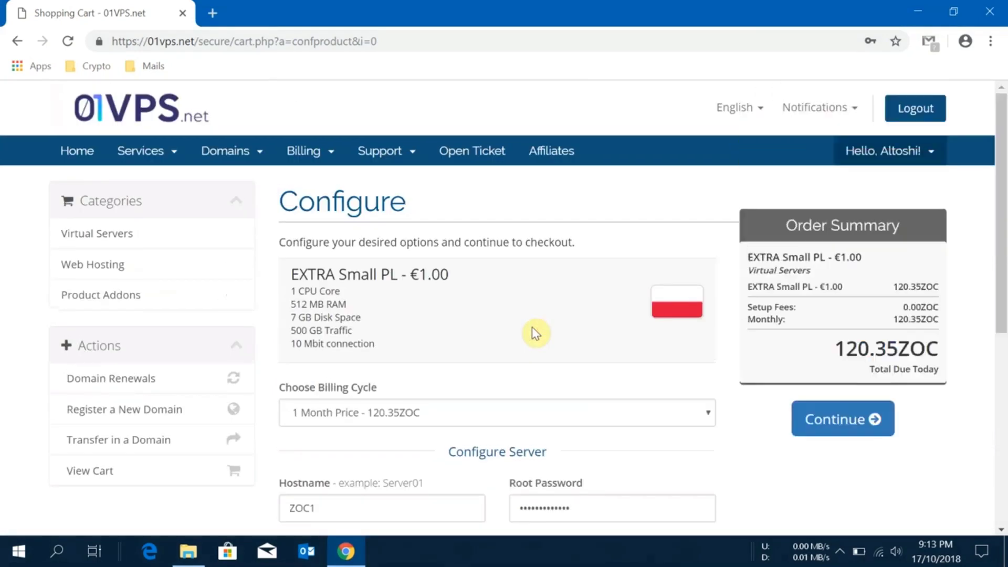
pyautogui.click(815, 449)
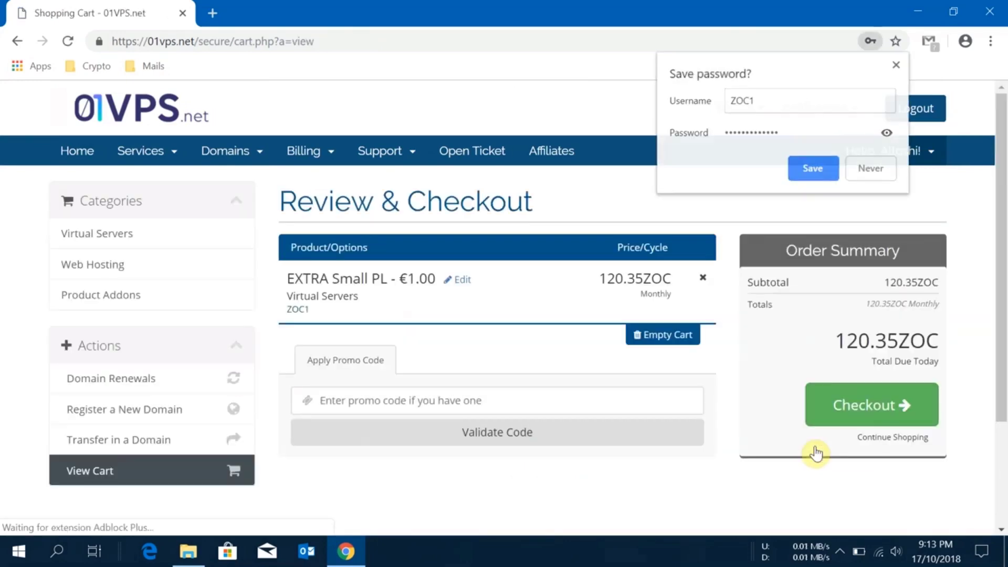
# Dismiss the save-password prompt and complete the order to get the 120.52 ZOC invoice.
pyautogui.click(715, 295)
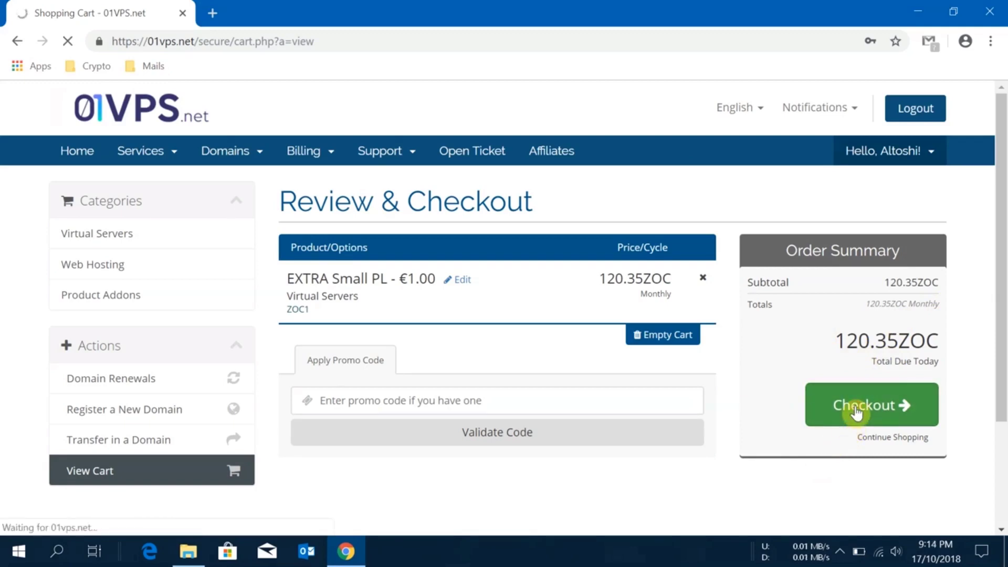
pyautogui.scroll(-1, 735, 372)
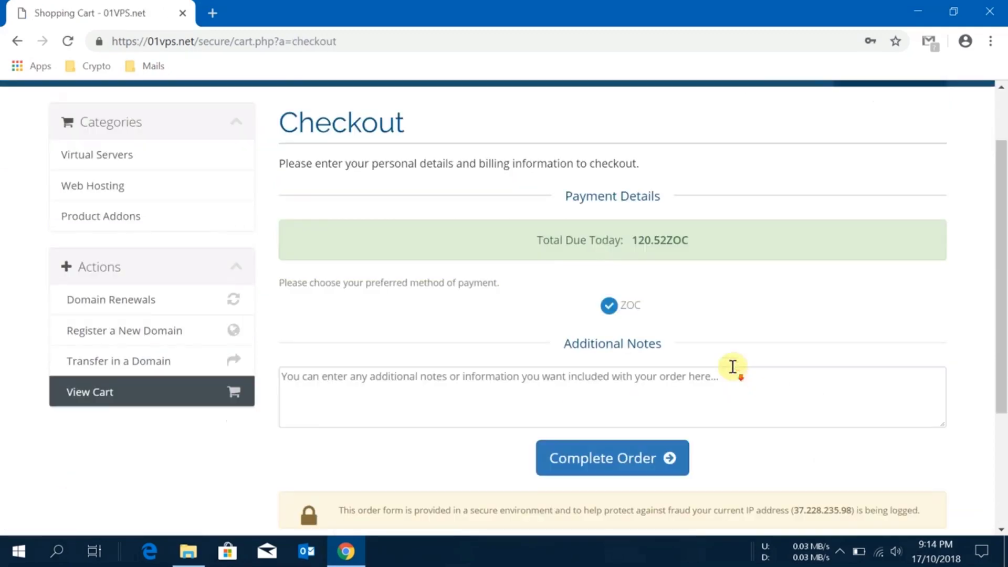
pyautogui.scroll(-1, 842, 370)
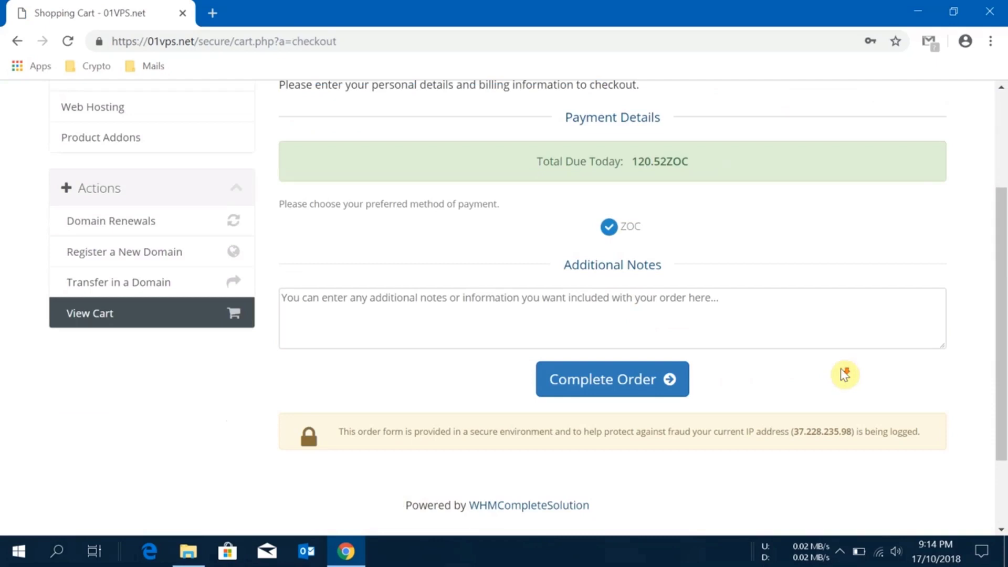
pyautogui.click(642, 387)
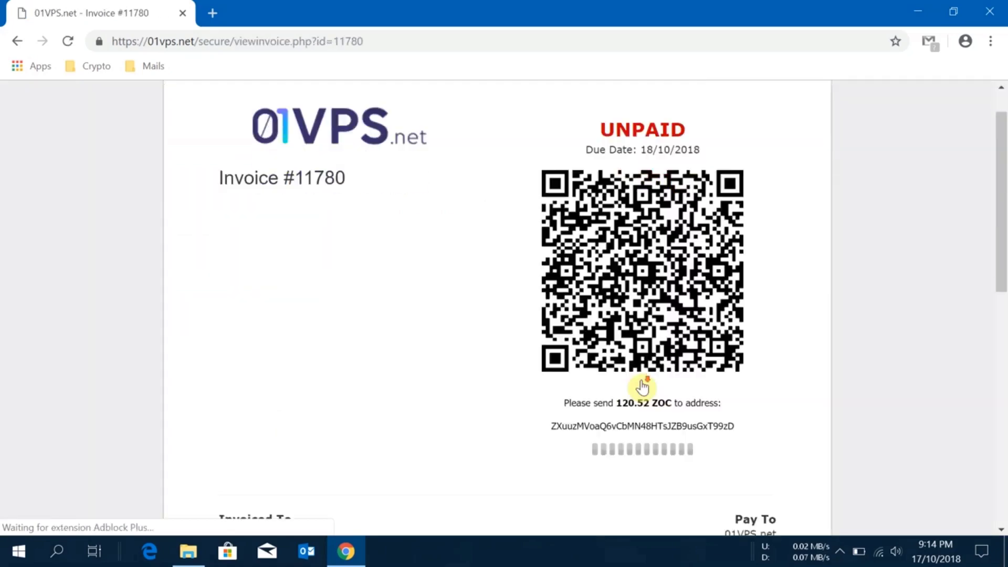
# Copy the invoice's ZOC payment address and launch the ZeroOne Core wallet from the tray.
pyautogui.scroll(-2, 641, 388)
pyautogui.scroll(3, 635, 357)
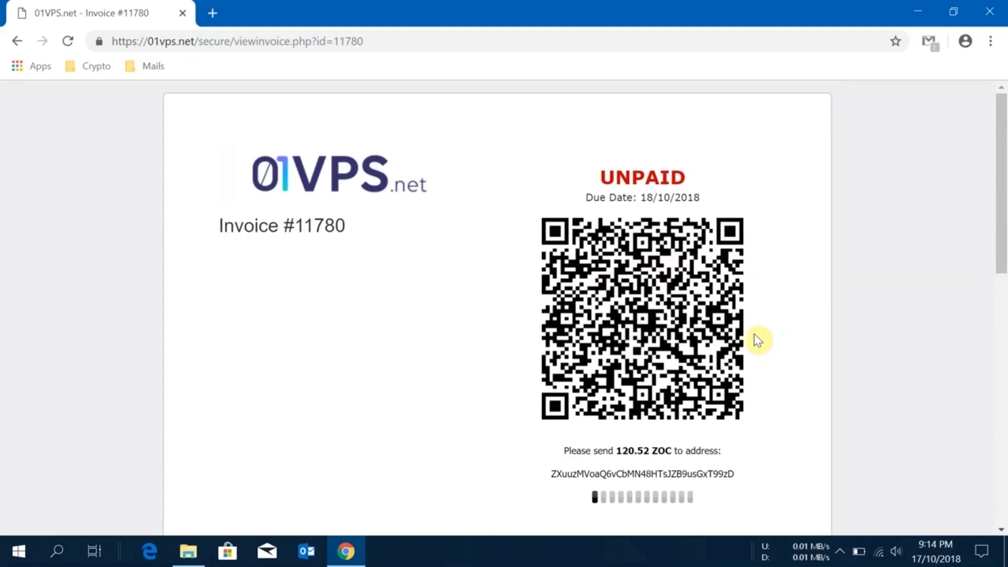
pyautogui.scroll(-2, 740, 335)
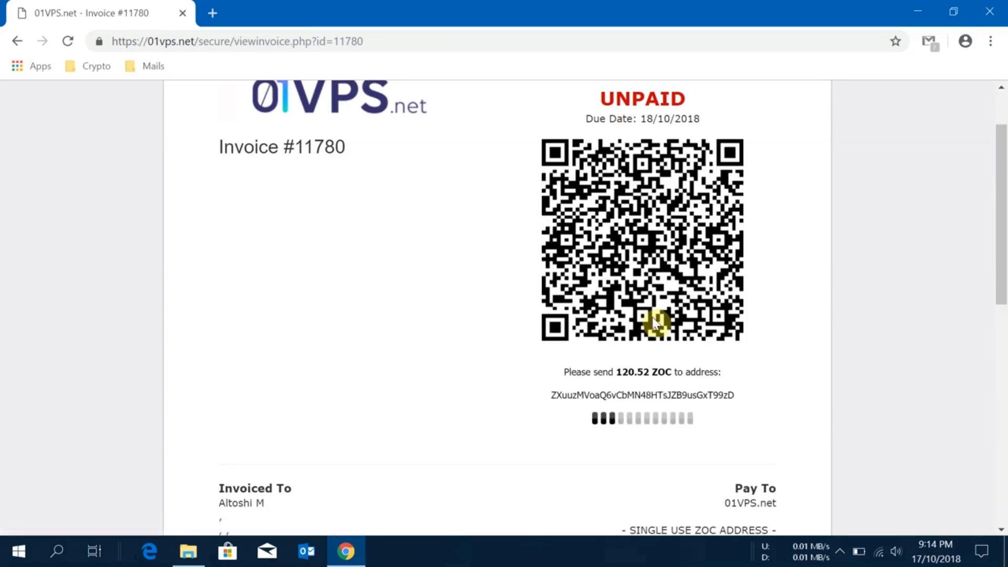
pyautogui.scroll(-1, 659, 318)
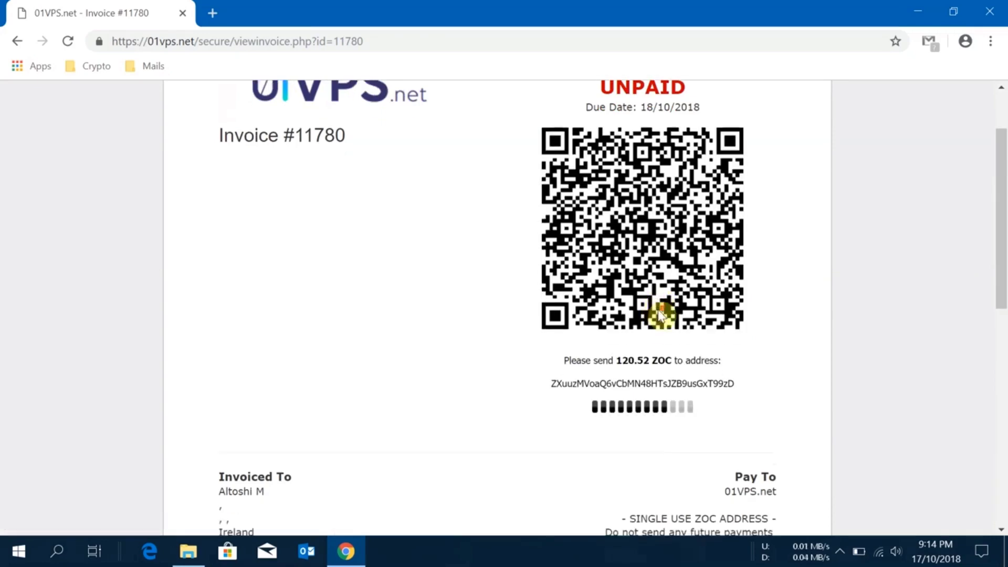
pyautogui.moveTo(549, 316); pyautogui.dragTo(735, 315)
pyautogui.rightClick(720, 318)
pyautogui.click(723, 325)
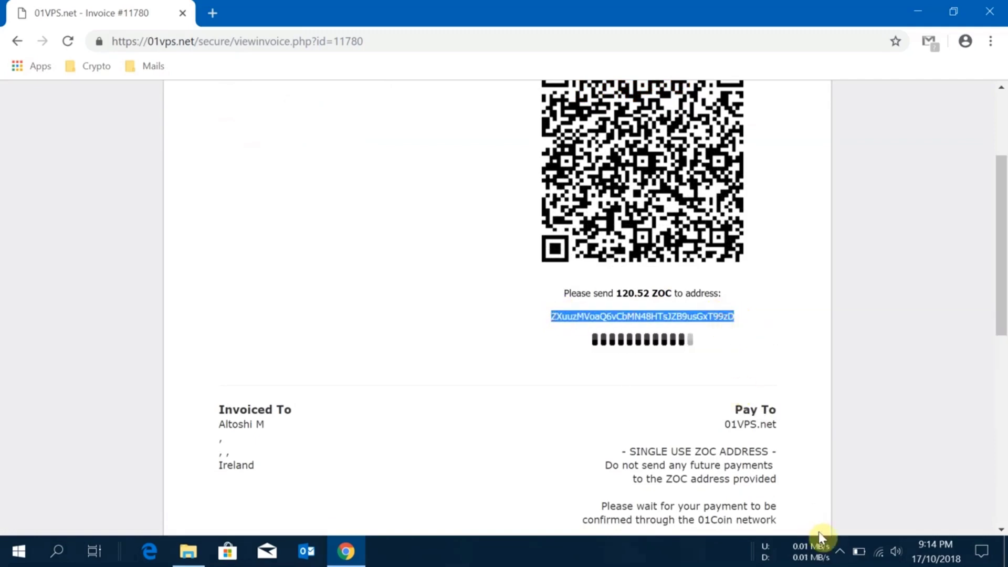
pyautogui.click(840, 550)
pyautogui.click(876, 522)
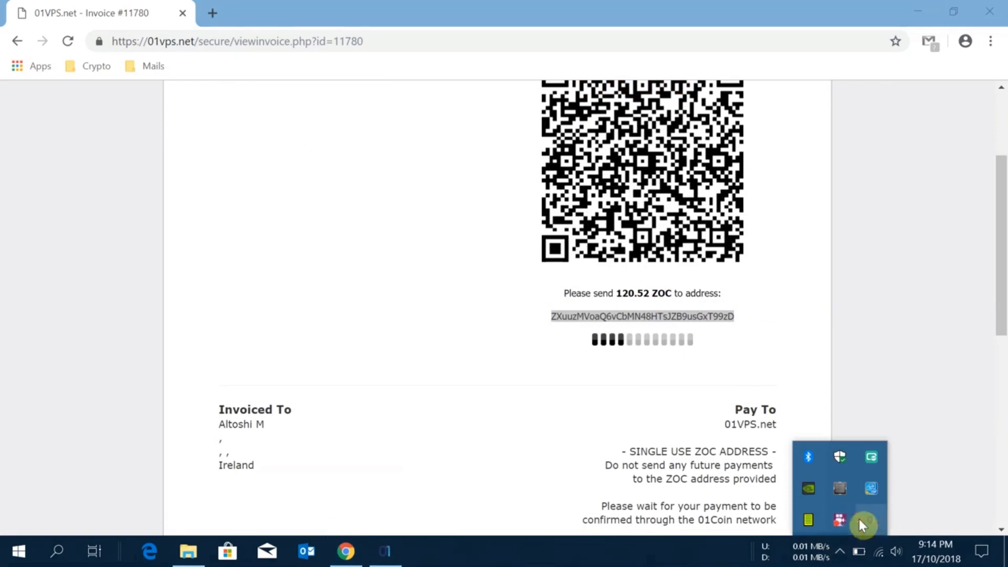
# Paste the invoice address into the wallet's Pay To field and enable InstantSend.
pyautogui.click(388, 551)
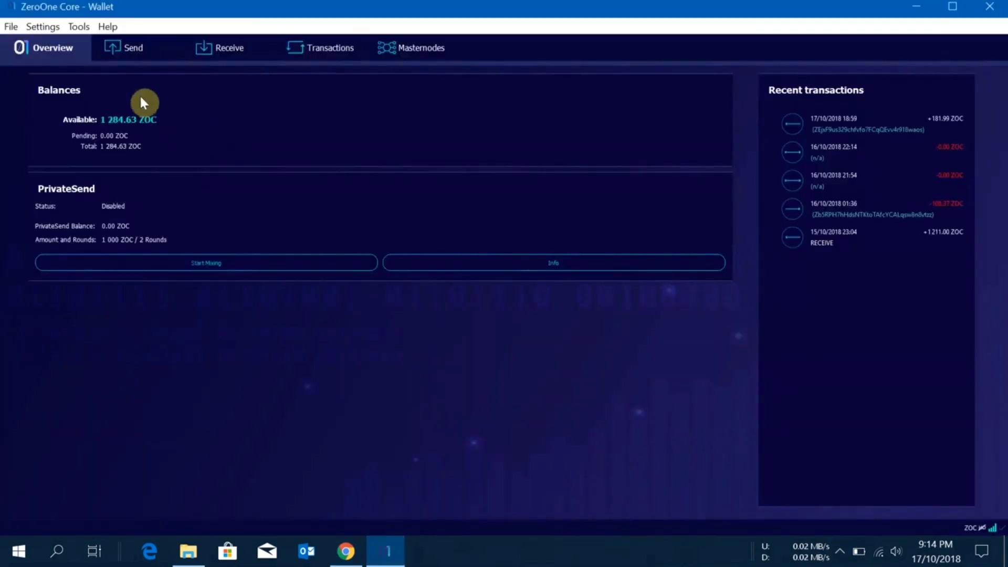
pyautogui.click(134, 48)
pyautogui.rightClick(120, 163)
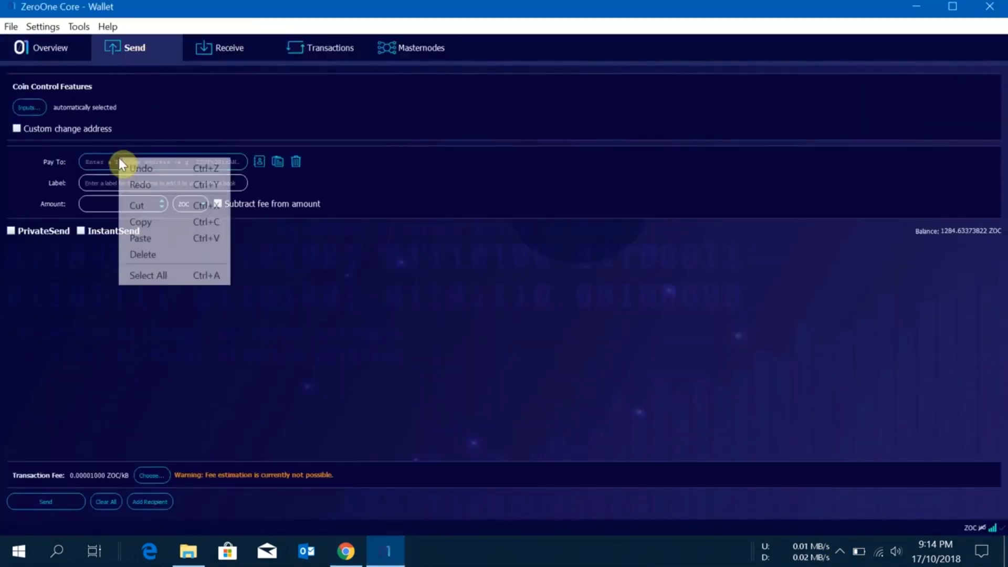
pyautogui.click(149, 237)
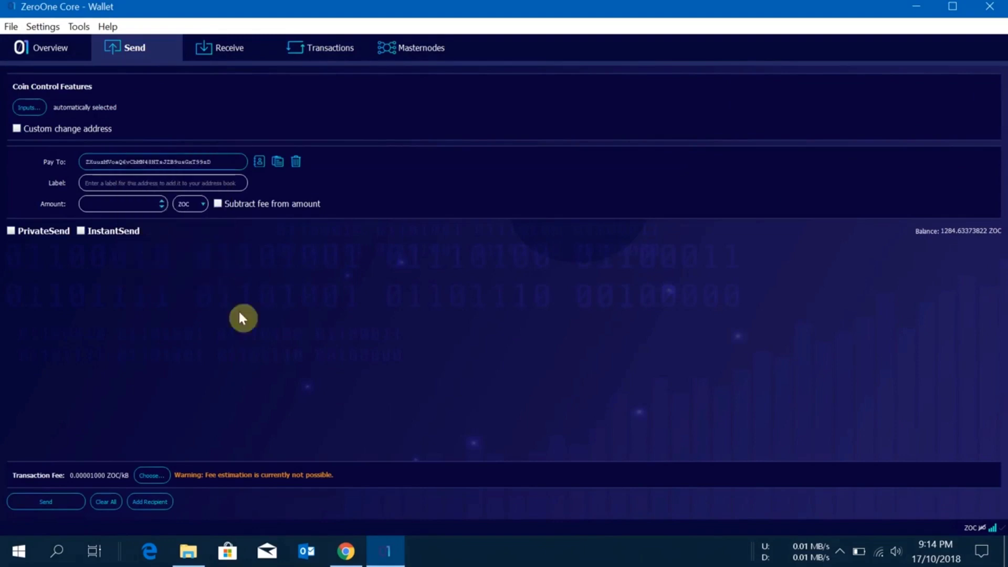
pyautogui.click(99, 231)
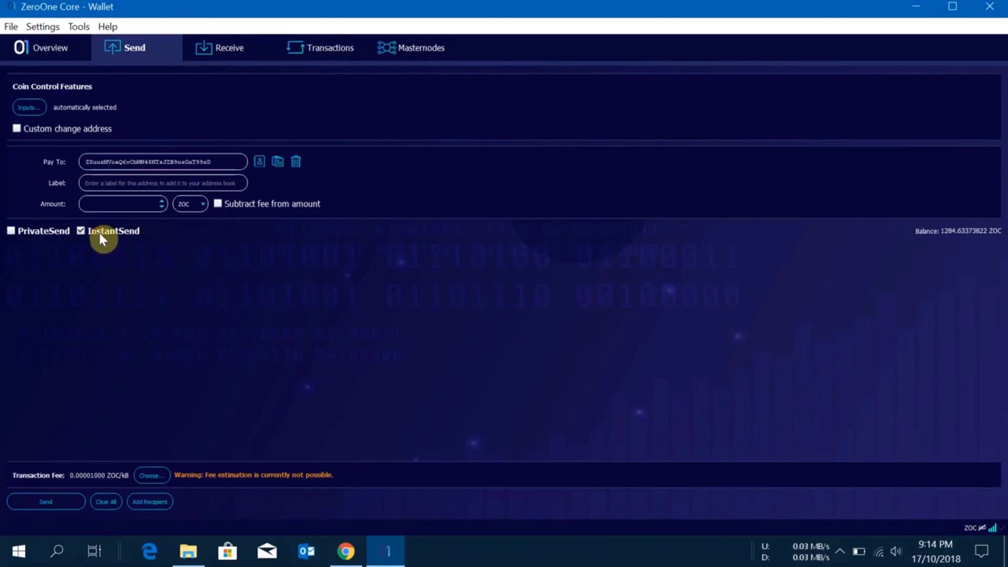
# Copy the 120.52 amount due from the browser invoice.
pyautogui.click(347, 552)
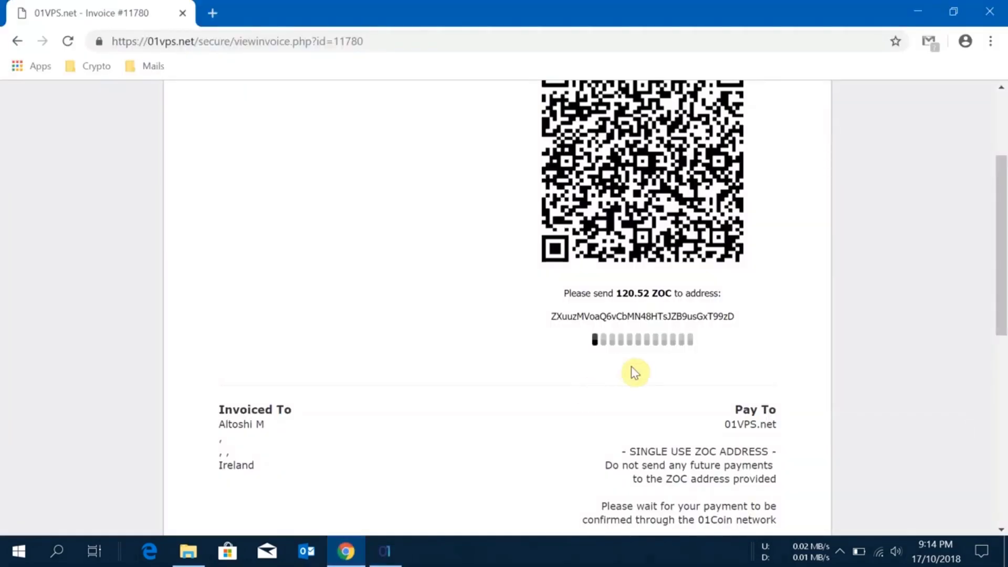
pyautogui.moveTo(619, 293); pyautogui.dragTo(647, 293)
pyautogui.rightClick(647, 297)
pyautogui.click(654, 306)
pyautogui.rightClick(646, 294)
pyautogui.click(666, 306)
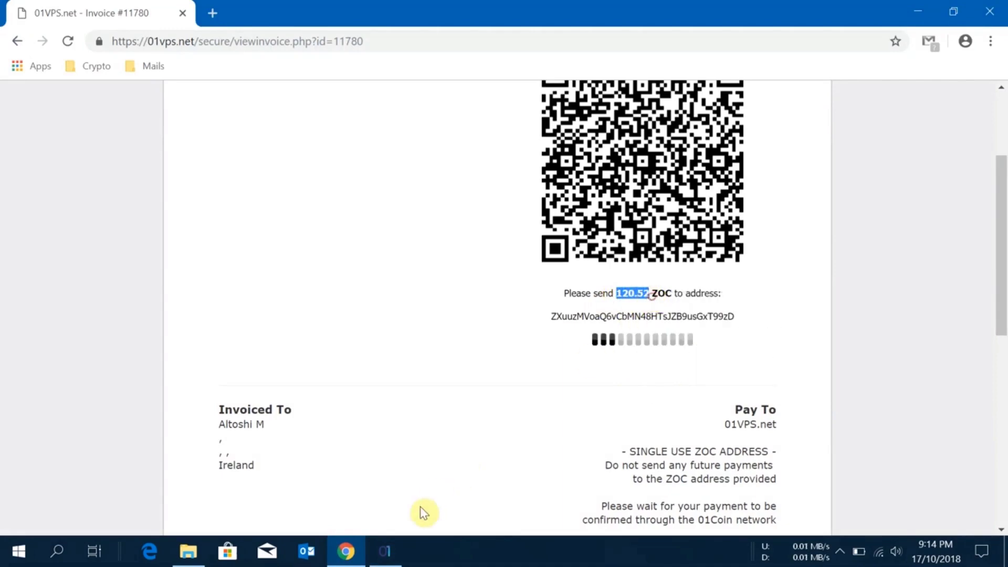
# Enter 120.52 as the amount, send it and confirm the transaction.
pyautogui.click(385, 550)
pyautogui.rightClick(99, 203)
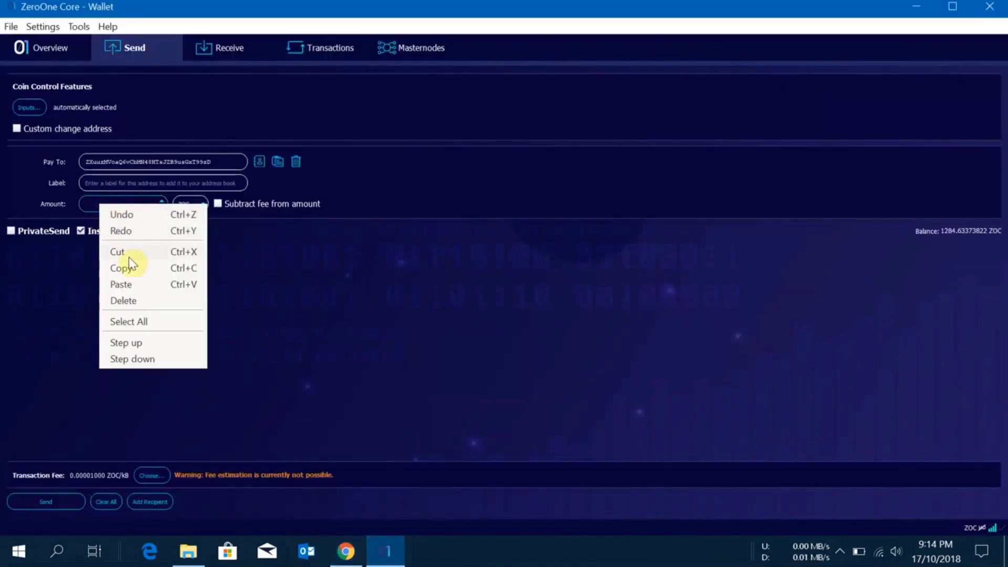
pyautogui.click(130, 283)
pyautogui.click(61, 499)
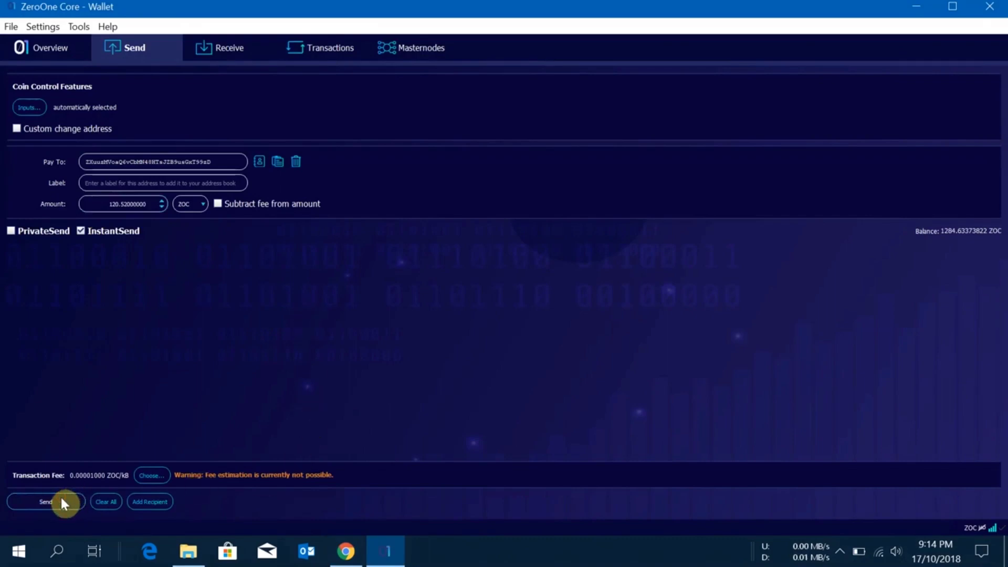
pyautogui.click(46, 501)
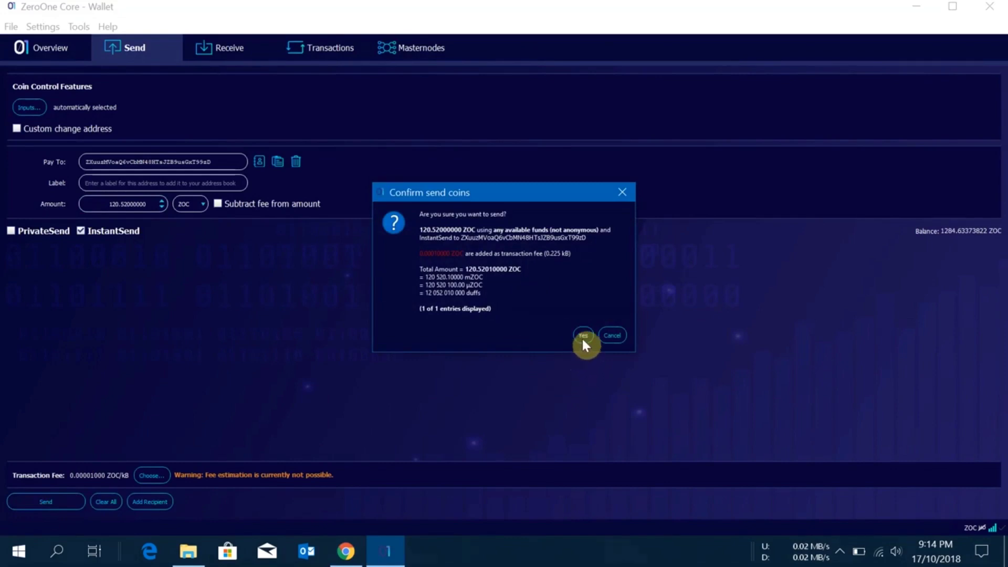
pyautogui.click(582, 336)
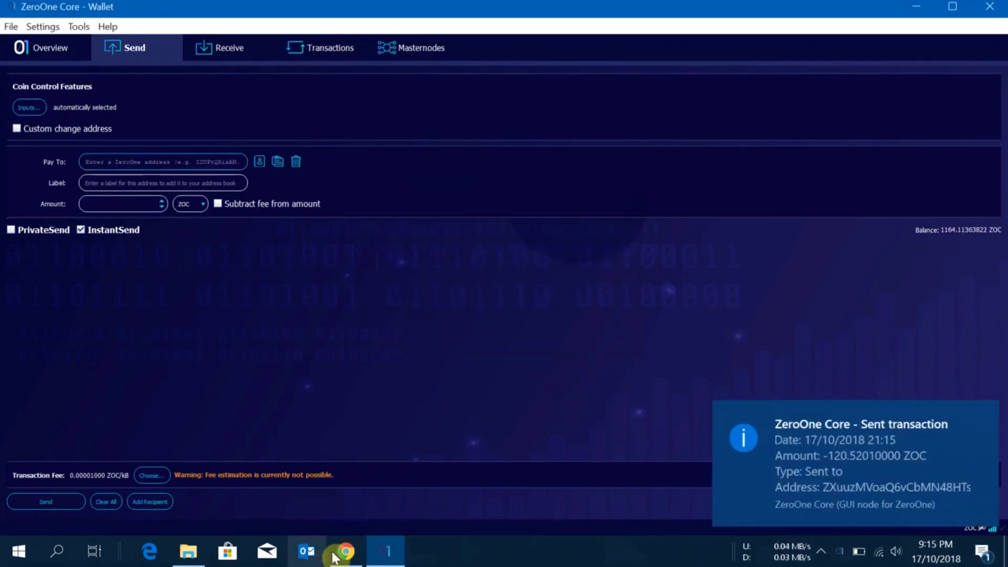
pyautogui.click(981, 417)
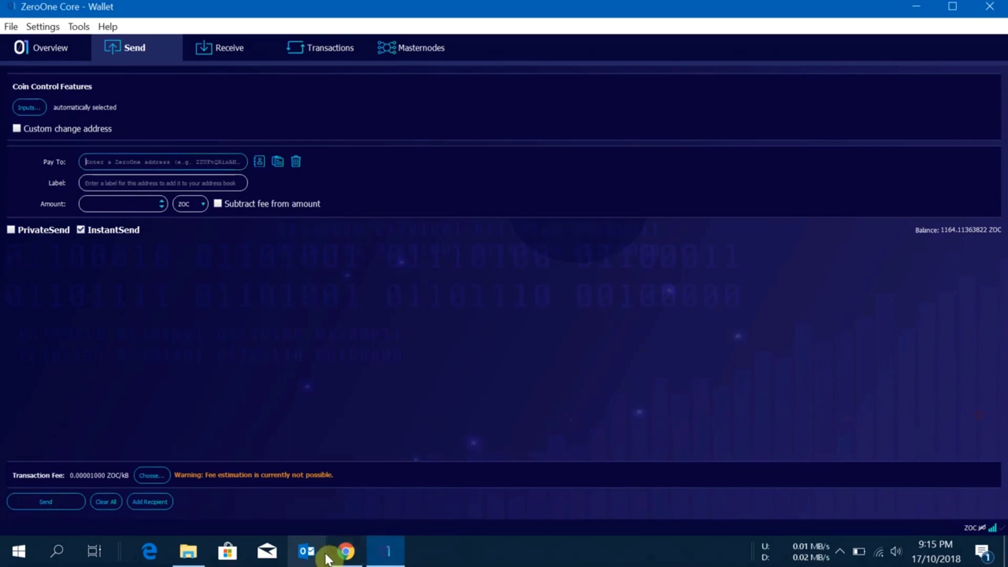
pyautogui.click(345, 552)
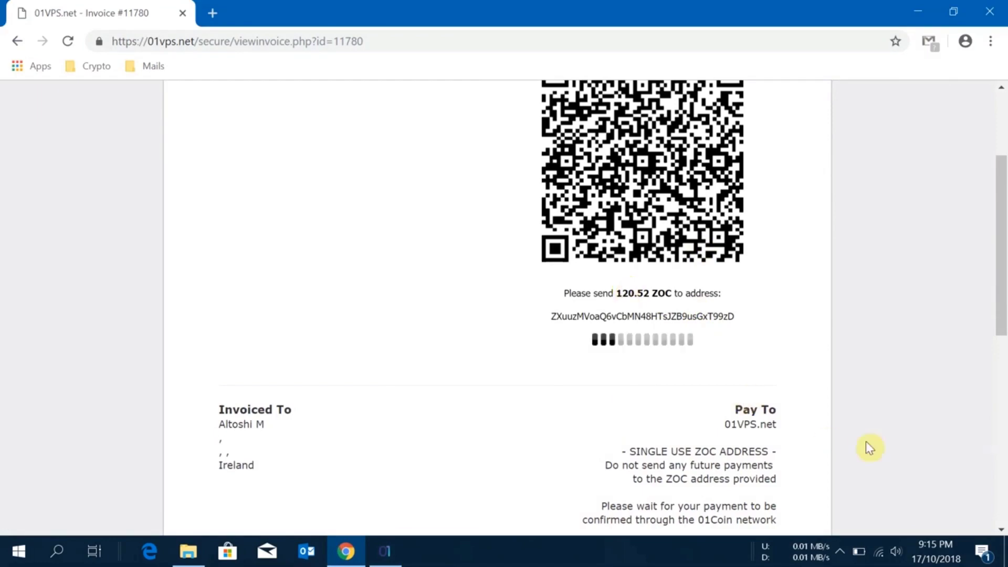
# Reveal the tray's hidden icons while the invoice moves to Order Confirmation.
pyautogui.click(838, 560)
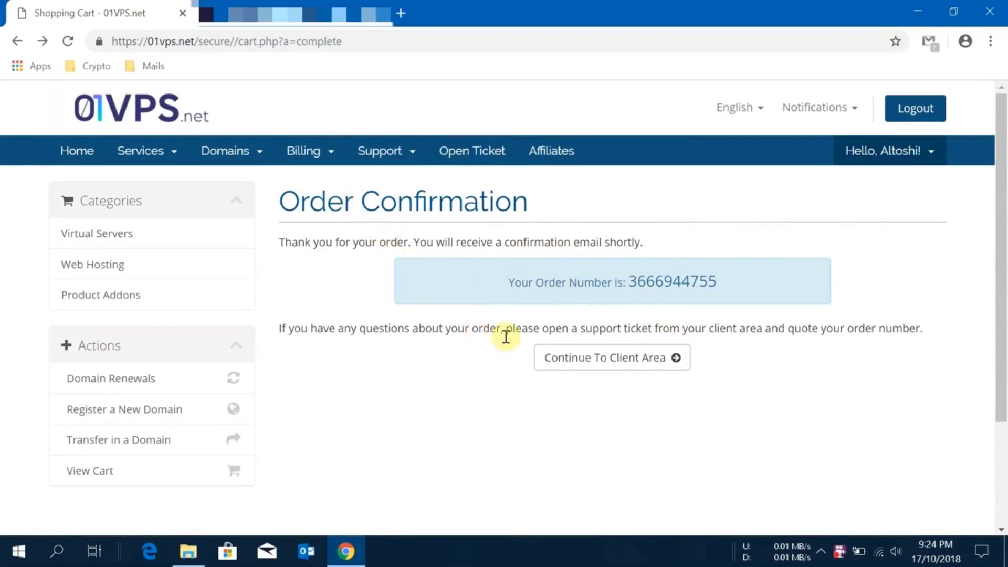
# From Services, open the EXTRA Small PL server's Manage Product page down to VPS Management.
pyautogui.click(595, 362)
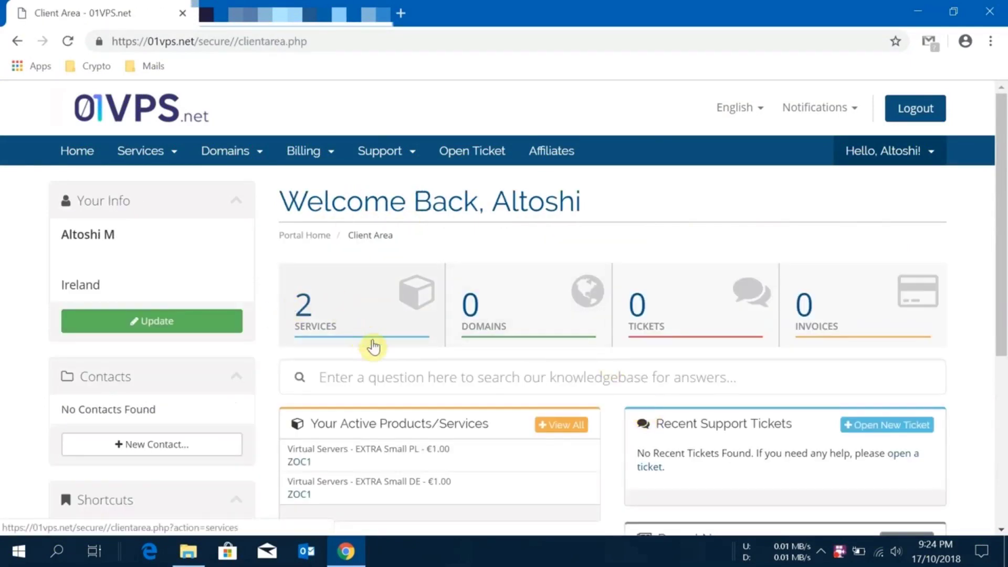
pyautogui.click(341, 319)
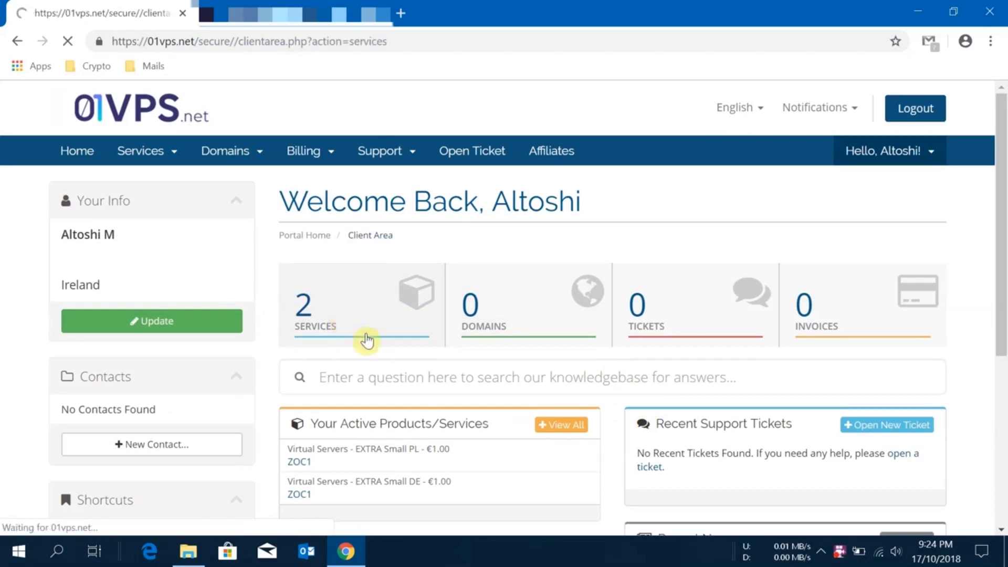
pyautogui.scroll(-2, 356, 352)
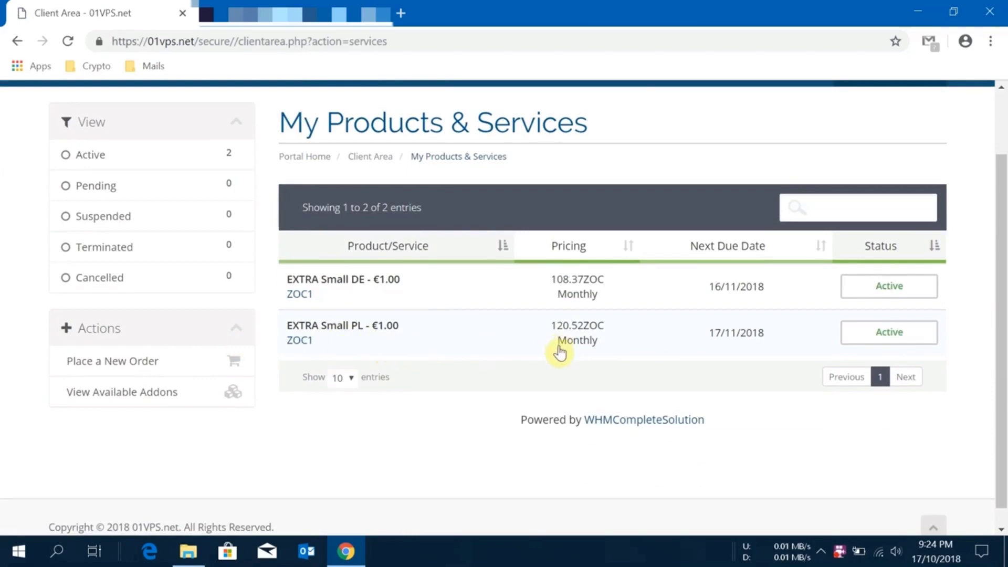
pyautogui.click(579, 334)
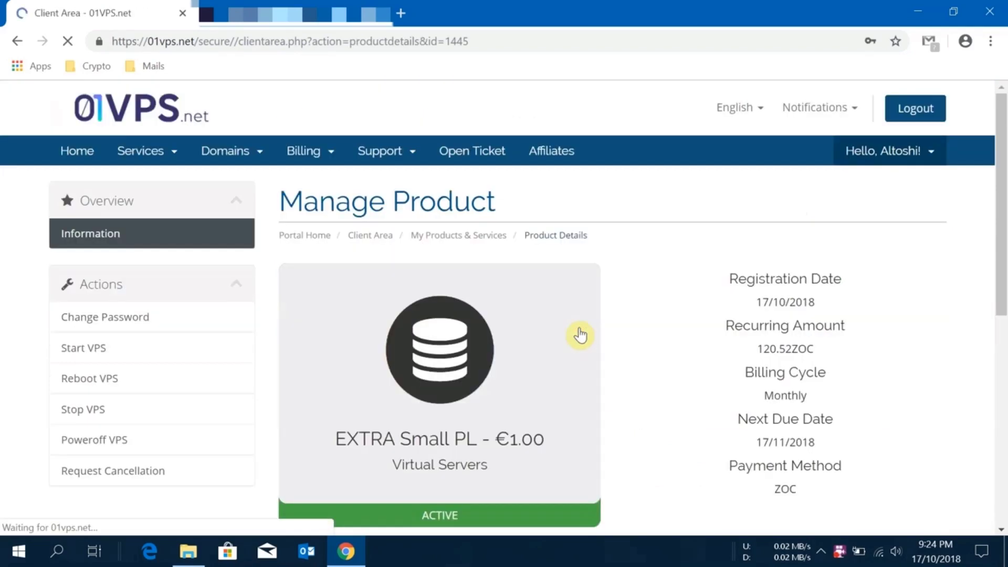
pyautogui.scroll(-5, 580, 333)
pyautogui.scroll(-4, 579, 338)
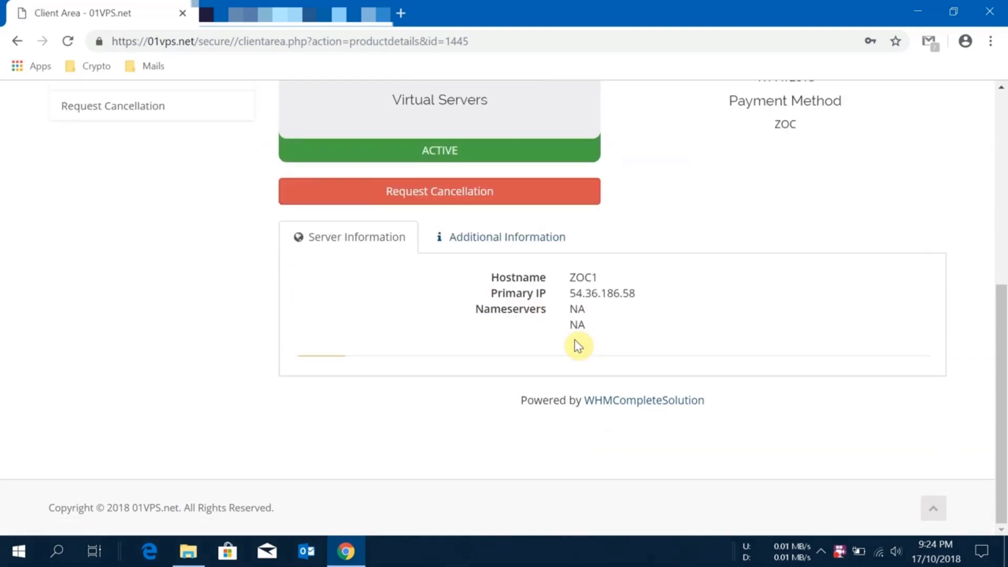
pyautogui.scroll(-3, 602, 347)
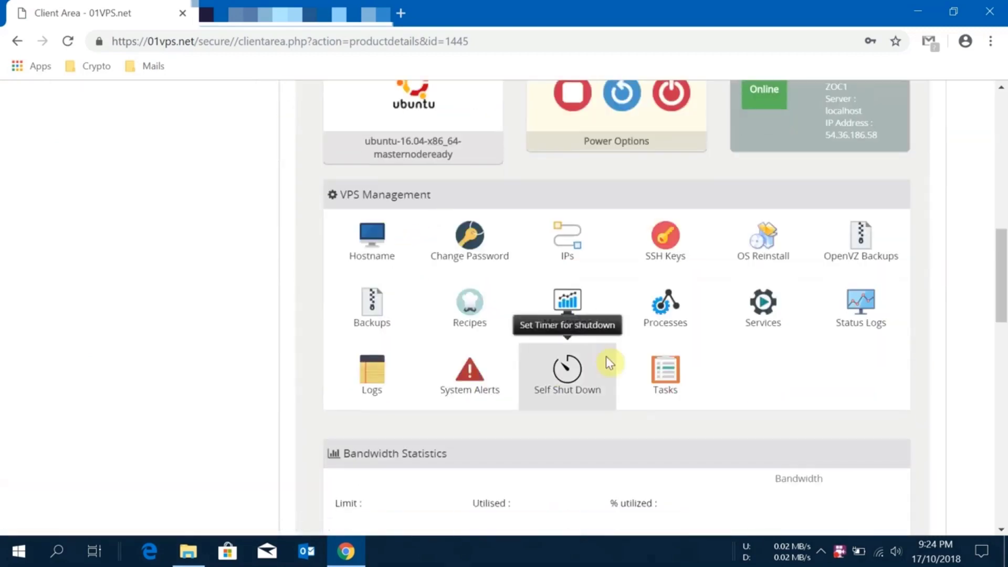
# Run the 01Coin Masternode Setup recipe on ZOC1, then reveal the tray's hidden icons.
pyautogui.click(469, 310)
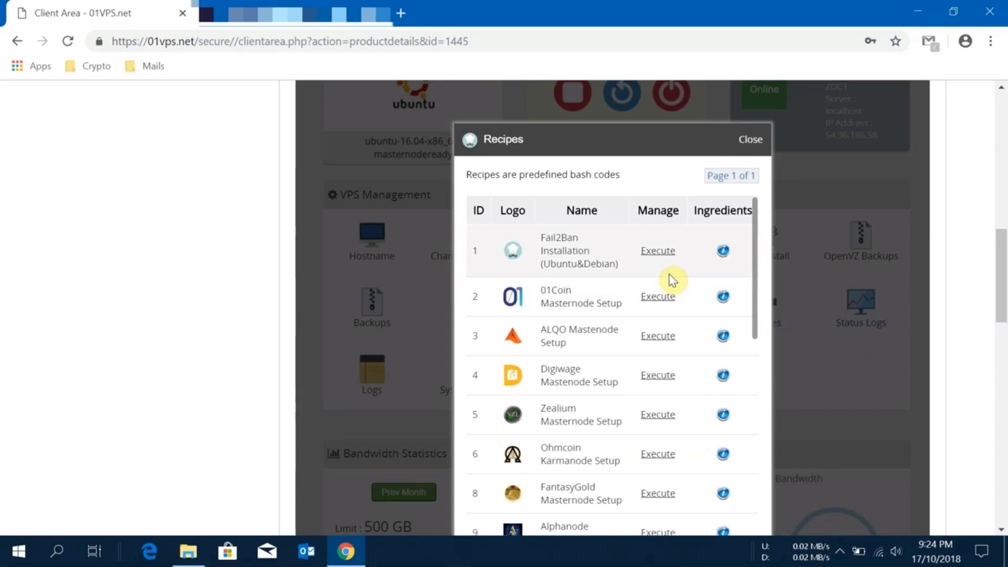
pyautogui.click(654, 297)
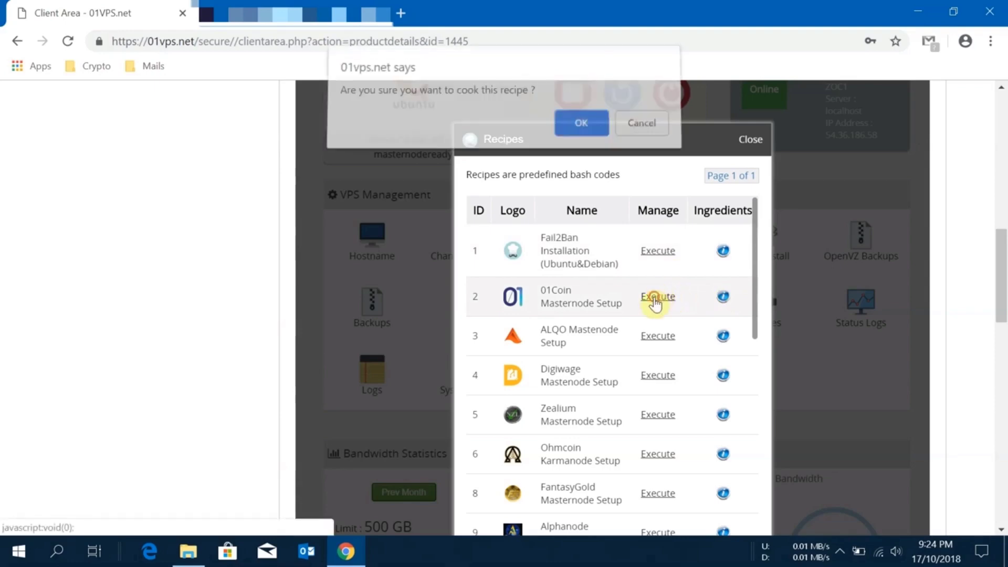
pyautogui.click(585, 130)
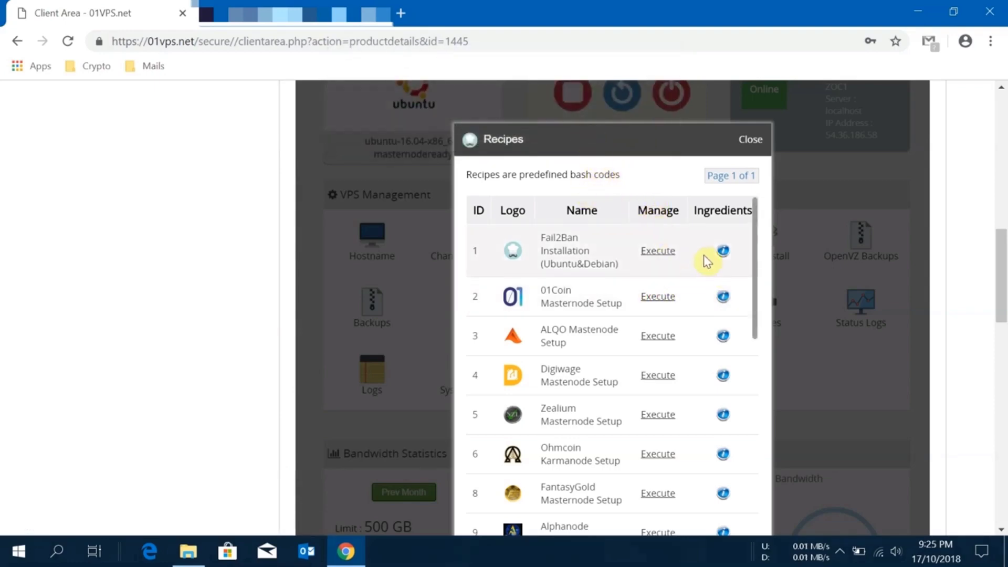
pyautogui.click(638, 130)
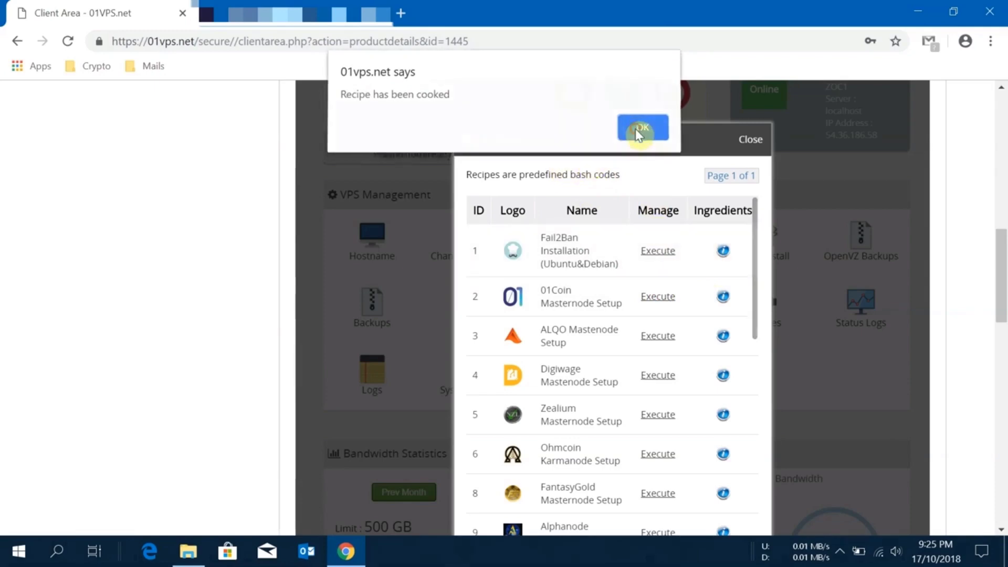
pyautogui.click(748, 141)
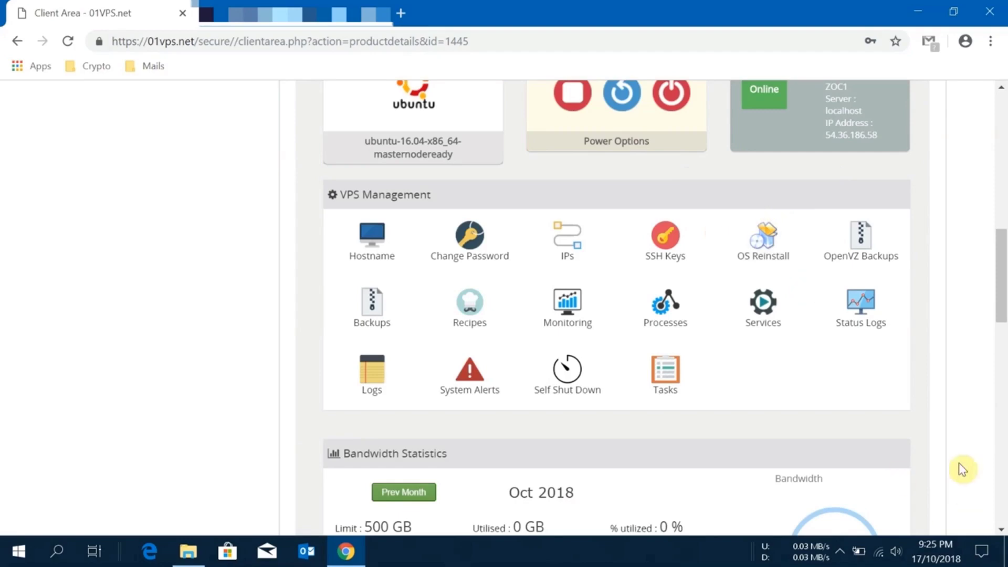
pyautogui.click(839, 550)
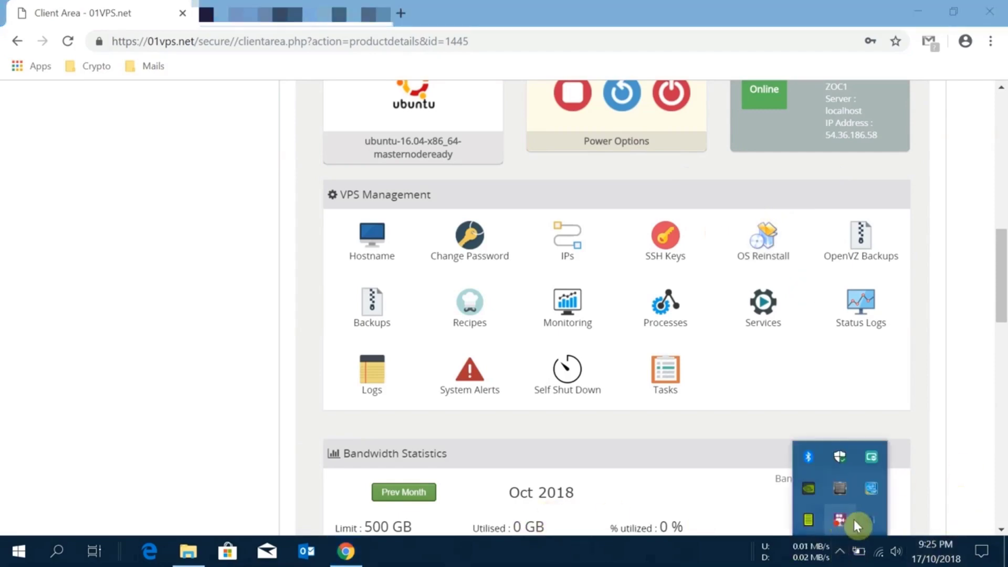
# Launch ZeroOne Core, check the 1 164.11 ZOC balance on Overview, then minimize it.
pyautogui.click(867, 518)
pyautogui.click(396, 552)
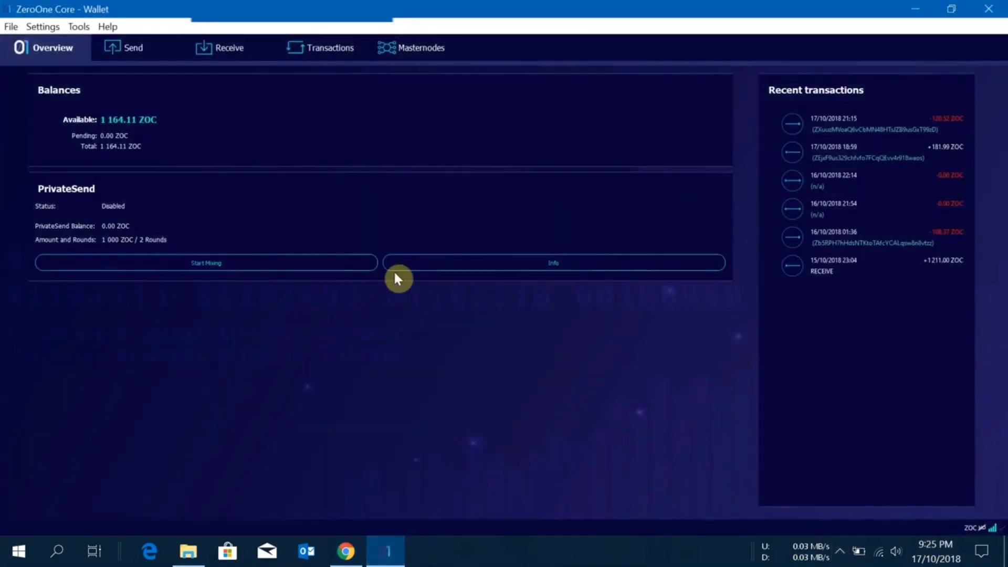
pyautogui.click(911, 6)
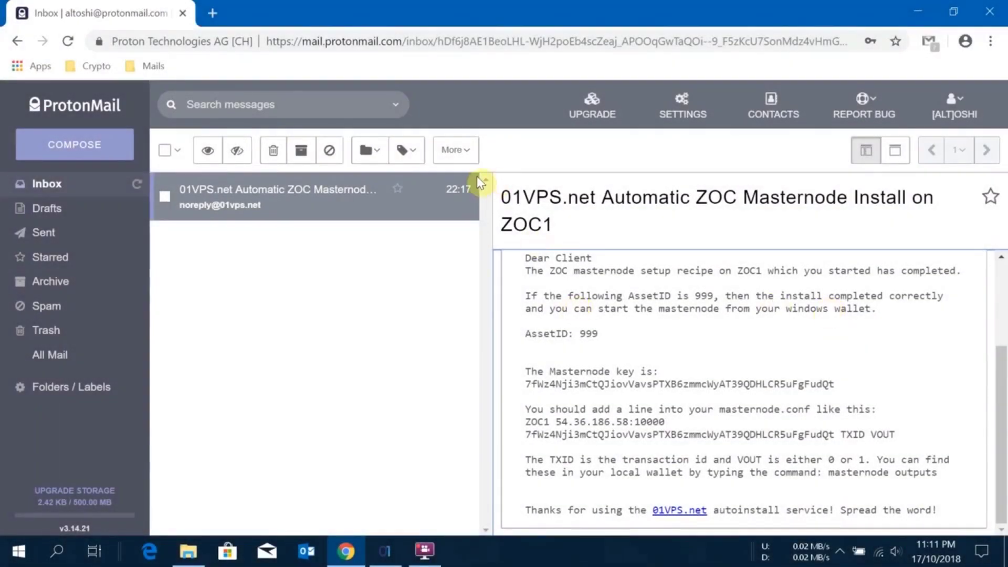
# Highlight the masternode key and 54.36.186.58:10000 in the 01VPS.net email, then return to the wallet.
pyautogui.moveTo(508, 194); pyautogui.dragTo(614, 195)
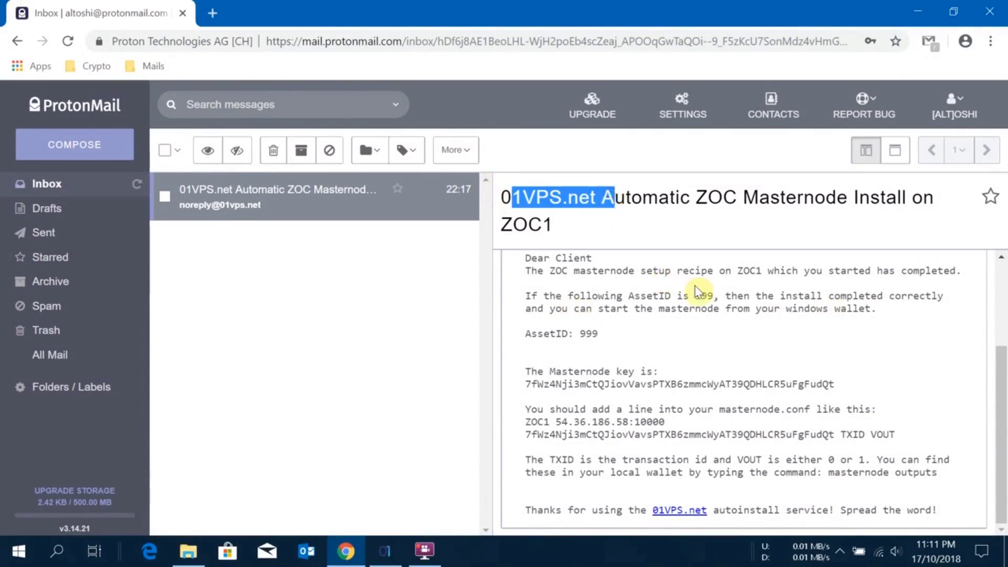
pyautogui.moveTo(525, 383); pyautogui.dragTo(735, 379)
pyautogui.moveTo(561, 421); pyautogui.dragTo(663, 419)
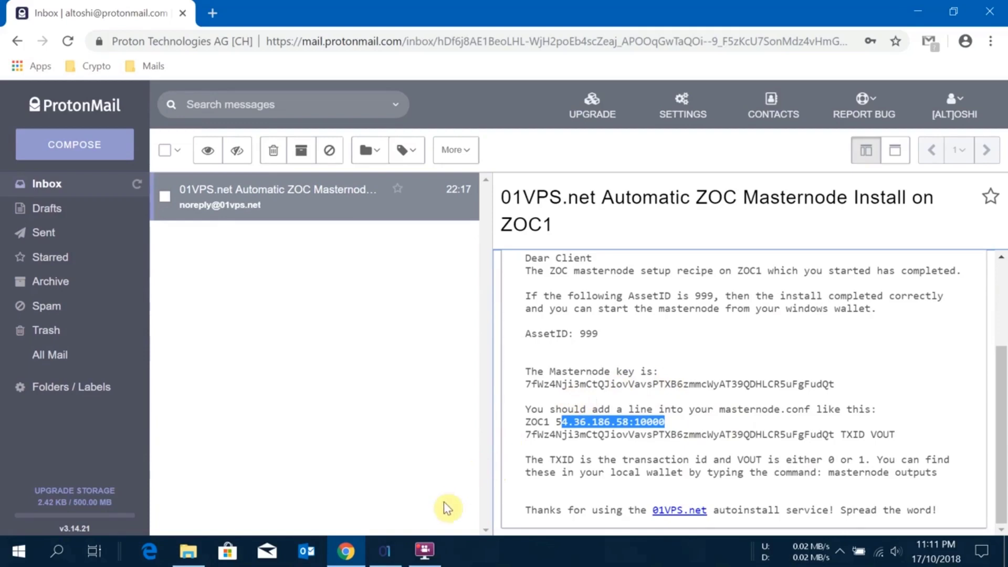
pyautogui.click(393, 549)
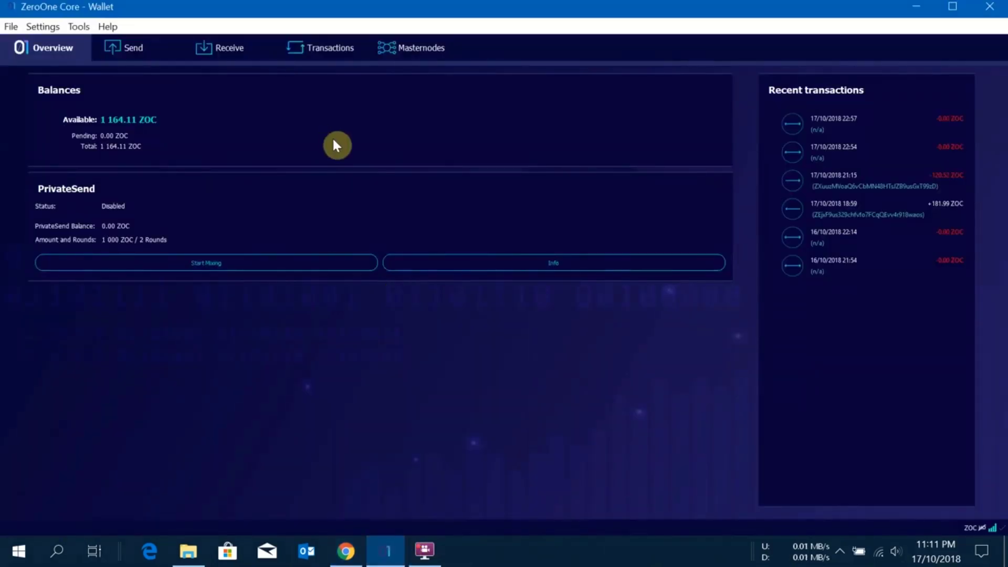
# Request a new receiving address labelled MN01 on the Receive tab and copy it.
pyautogui.click(242, 50)
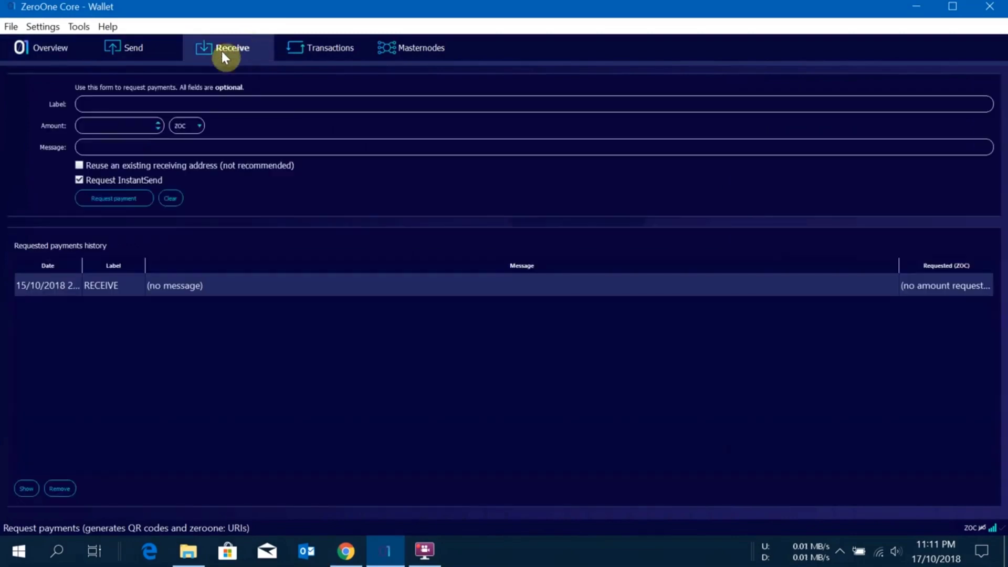
pyautogui.click(191, 105)
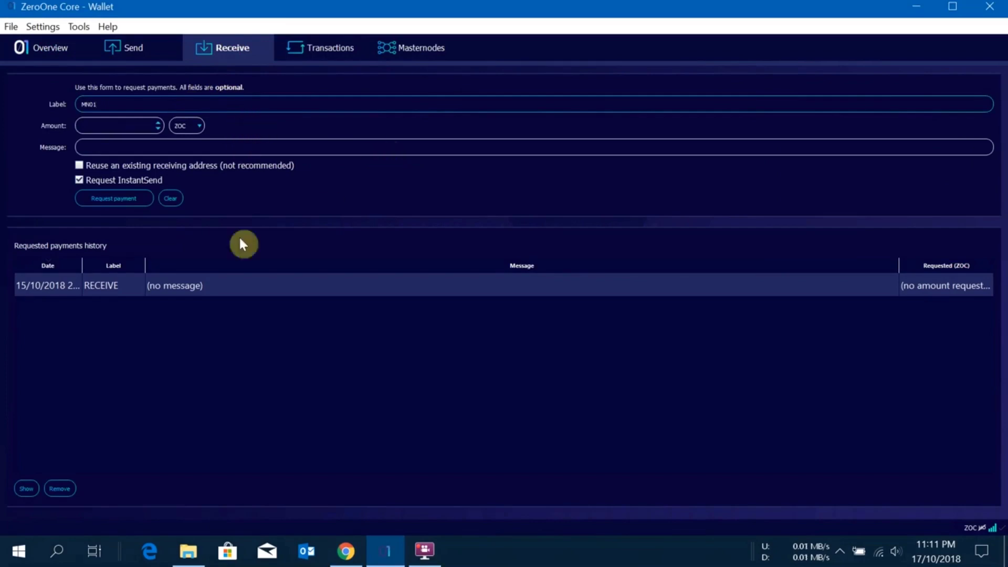
pyautogui.click(125, 202)
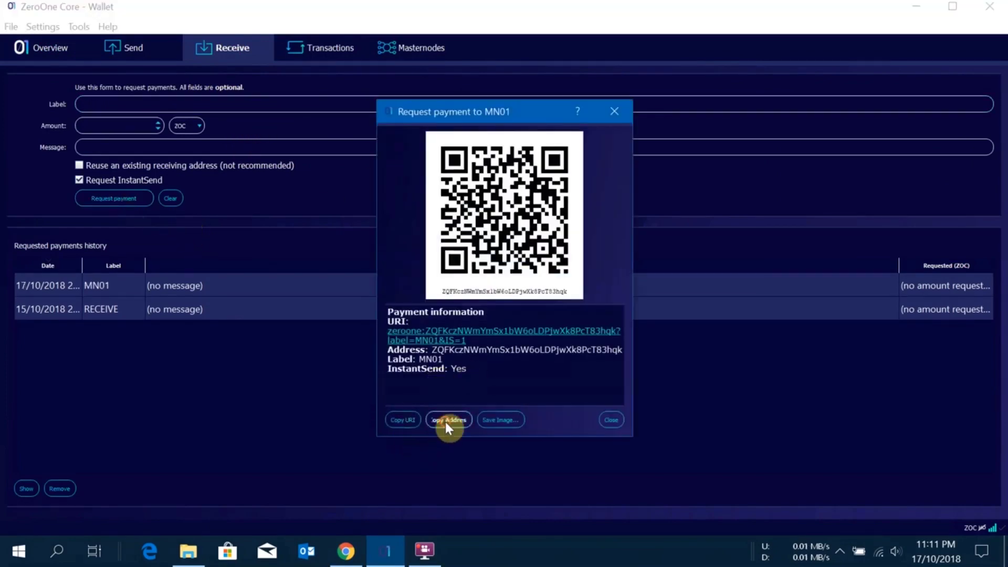
pyautogui.click(610, 419)
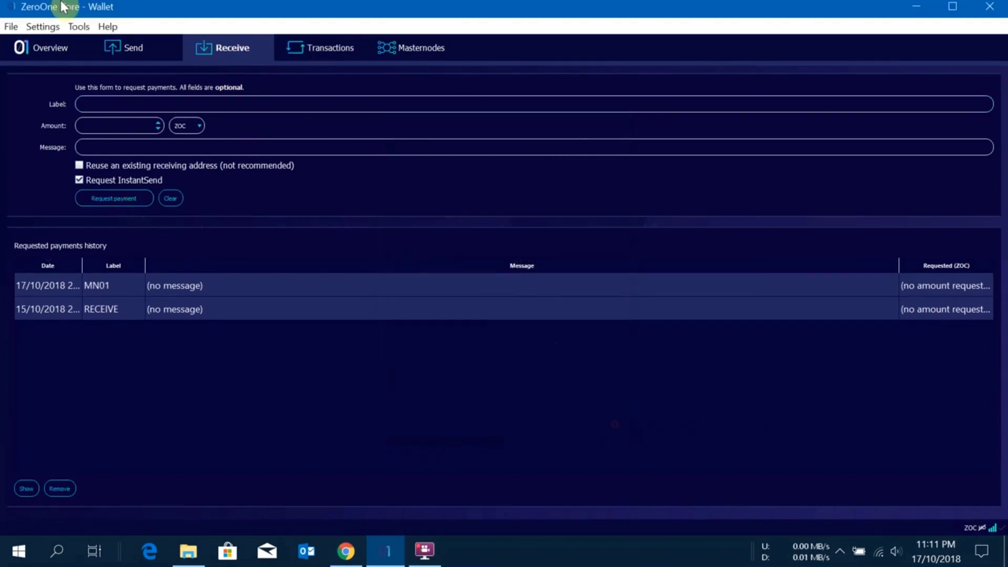
pyautogui.click(125, 48)
# Paste the MN01 address as recipient and send 1000 ZOC, confirming the transfer.
pyautogui.rightClick(151, 165)
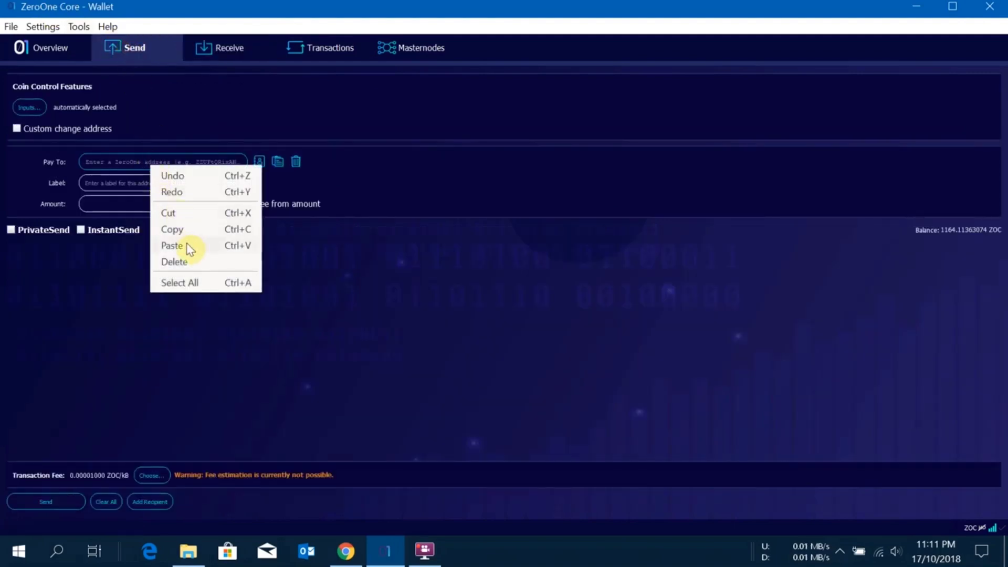
pyautogui.click(191, 246)
pyautogui.click(139, 205)
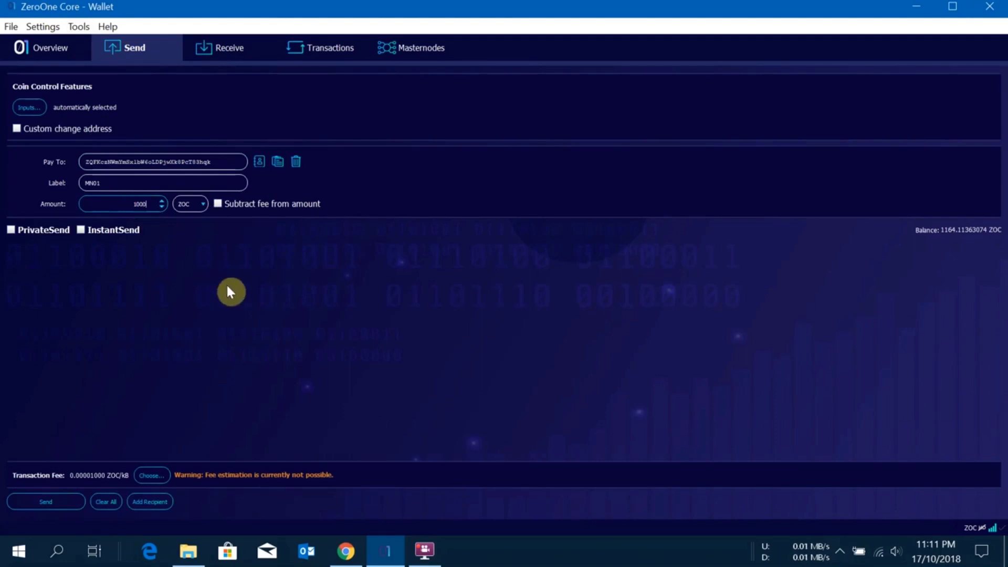
pyautogui.click(43, 504)
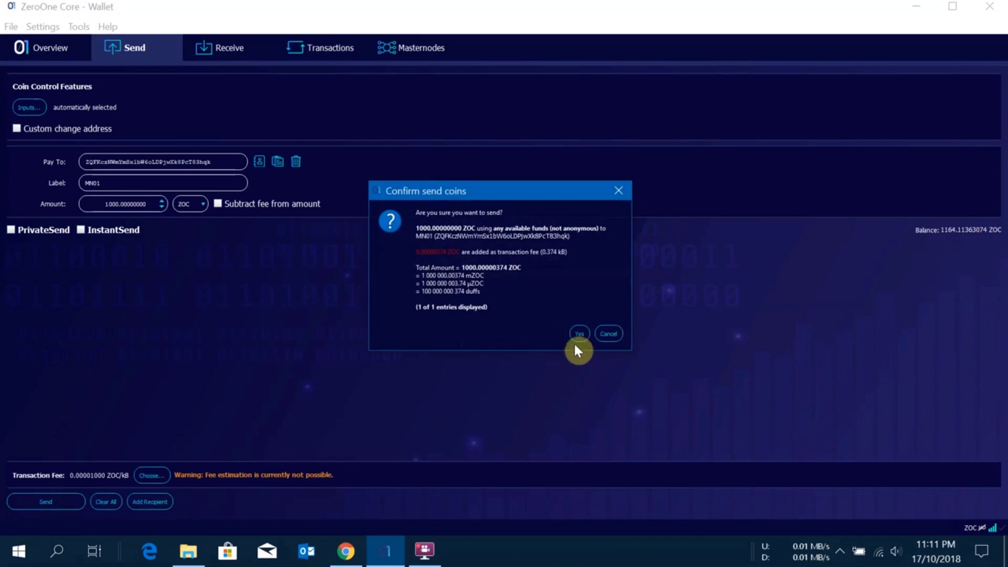
pyautogui.click(577, 335)
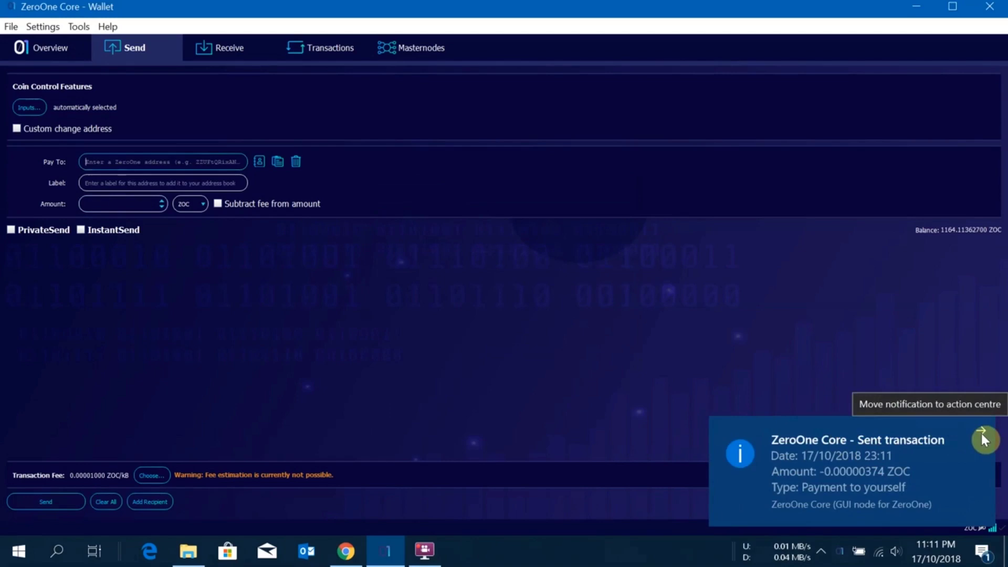
pyautogui.click(981, 430)
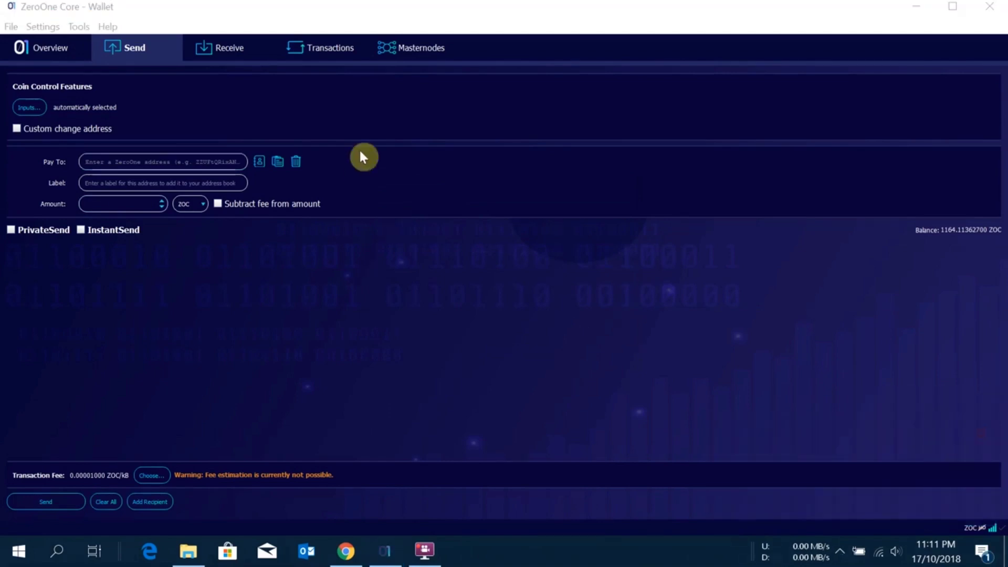
# Inspect the unconfirmed 1000 ZOC self-payment's details in the transaction history.
pyautogui.click(330, 48)
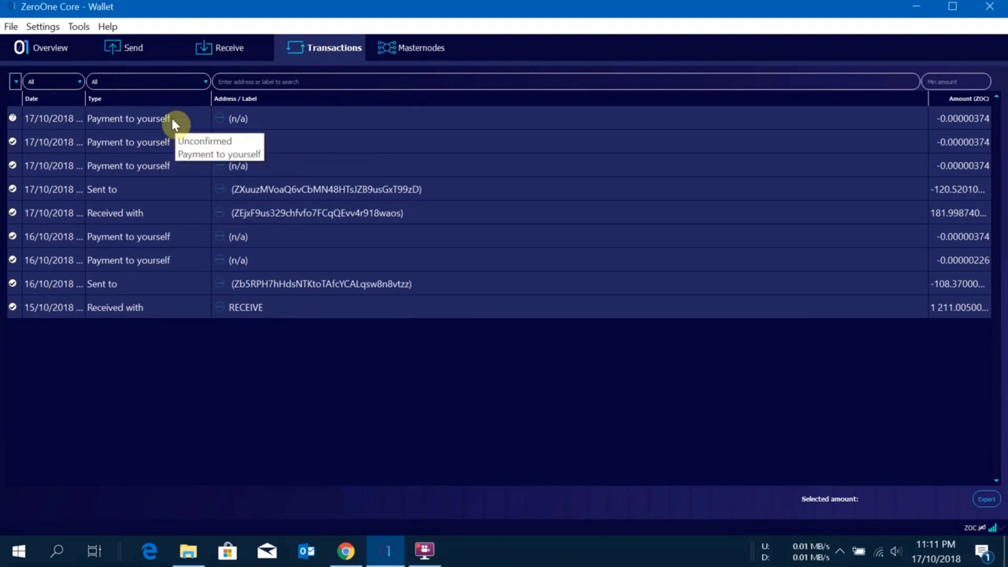
pyautogui.doubleClick(142, 117)
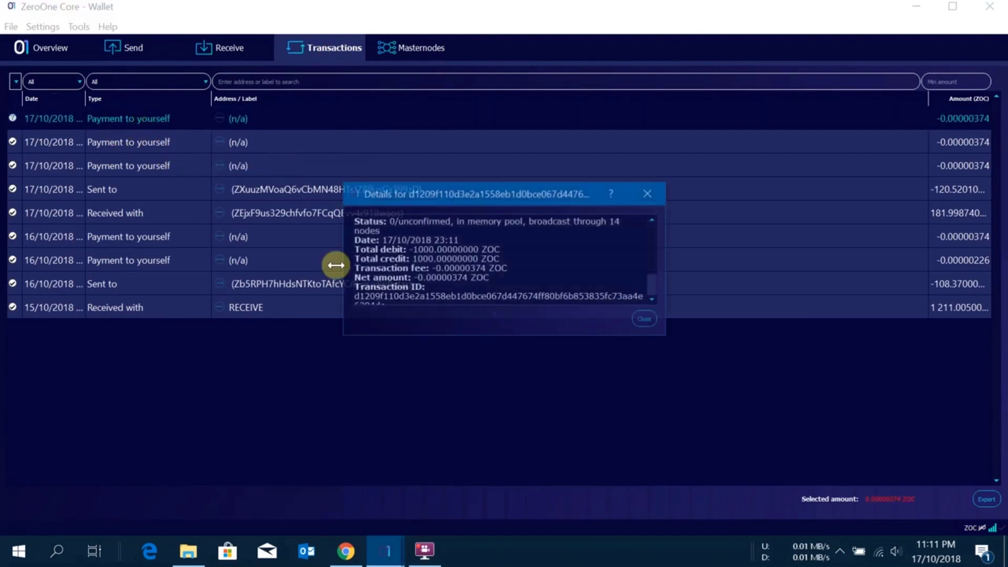
pyautogui.click(636, 320)
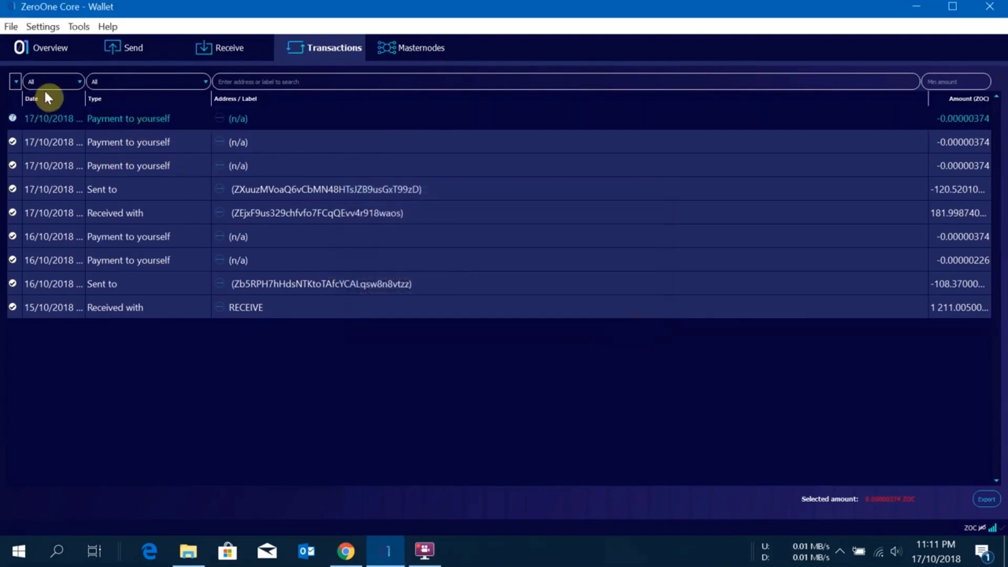
pyautogui.click(76, 26)
pyautogui.click(291, 35)
pyautogui.click(80, 25)
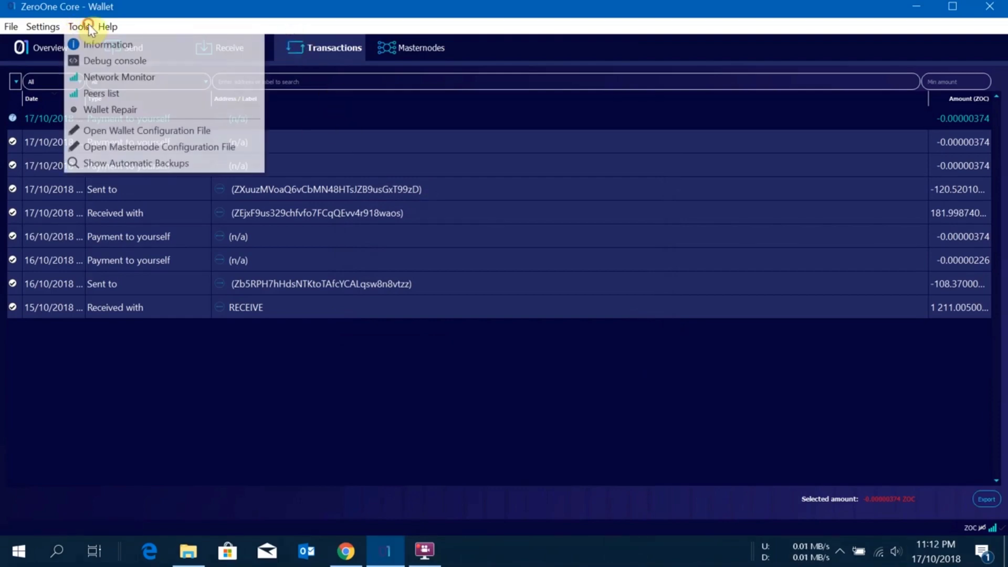
# Run 'masternode outputs' in the Debug console to list the collateral output.
pyautogui.click(116, 61)
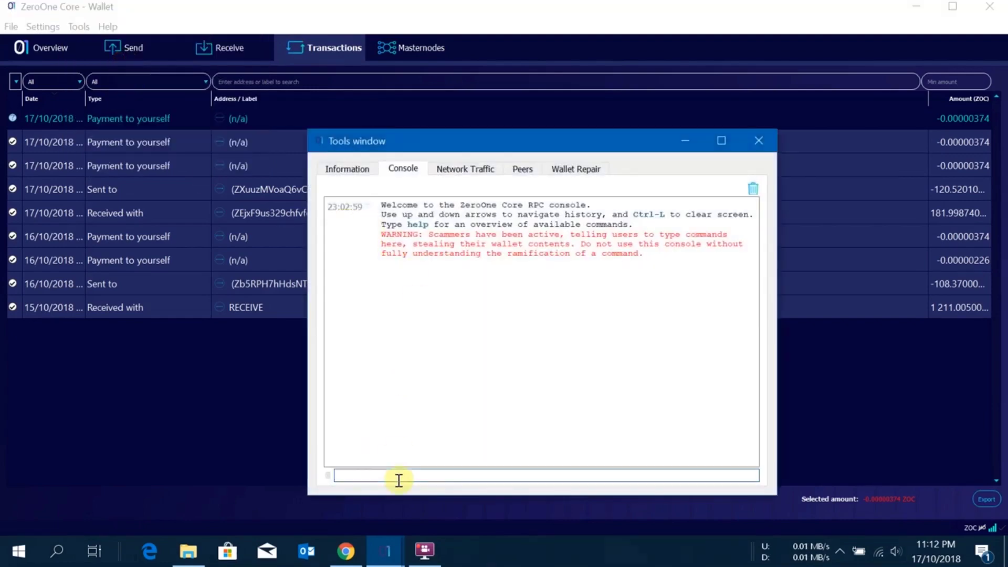
pyautogui.click(399, 481)
pyautogui.write('maste')
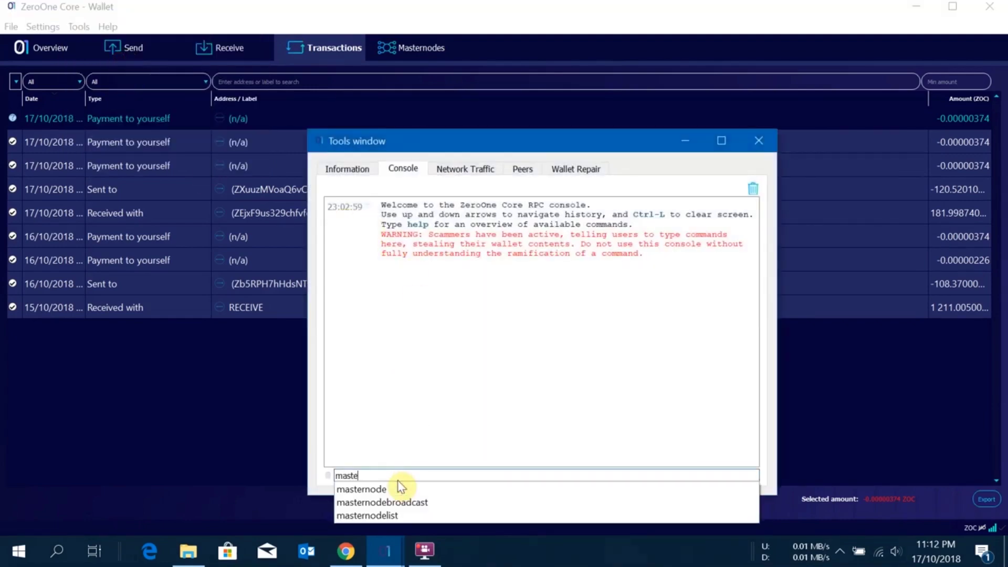
pyautogui.write('rno')
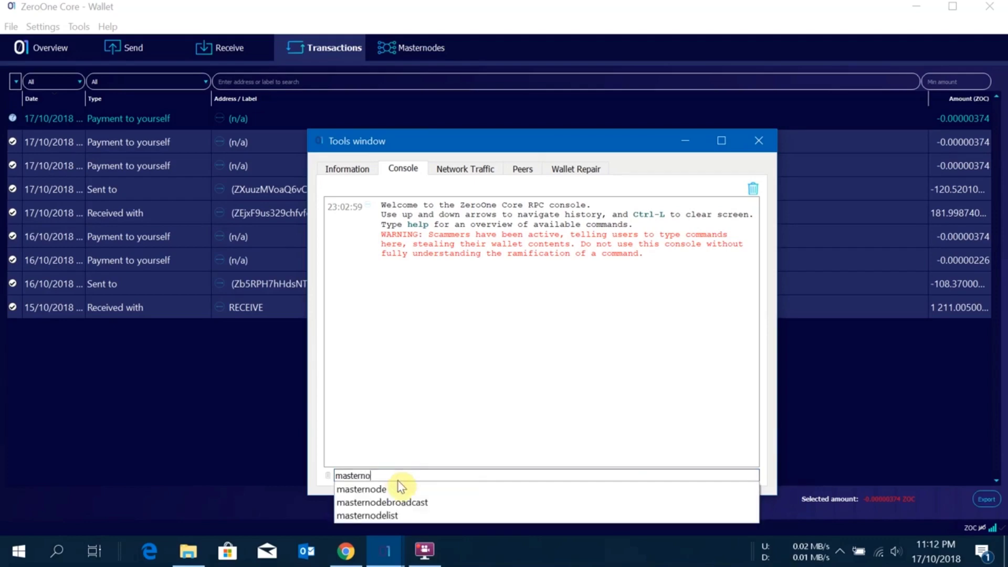
pyautogui.write('de outputs')
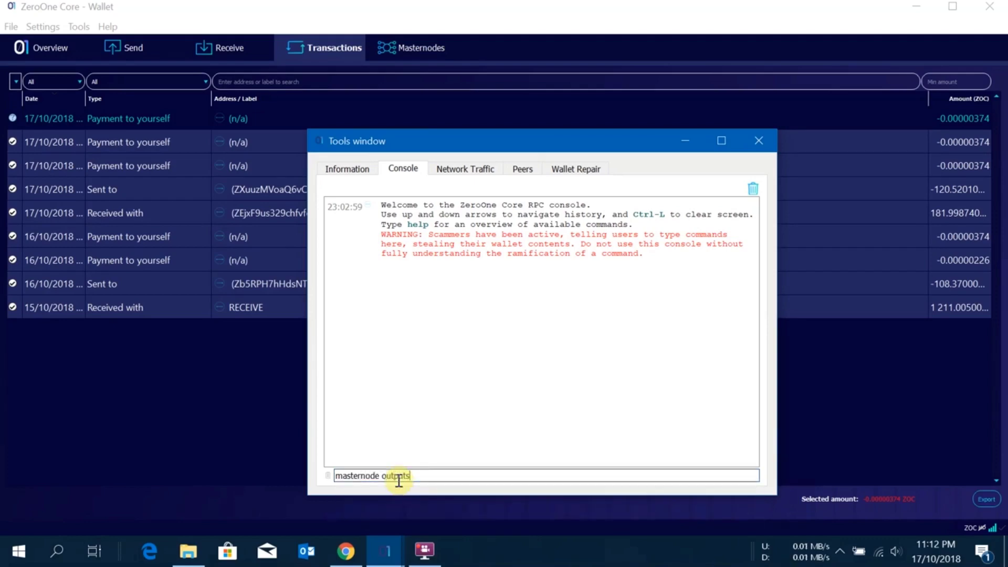
pyautogui.press('Return')
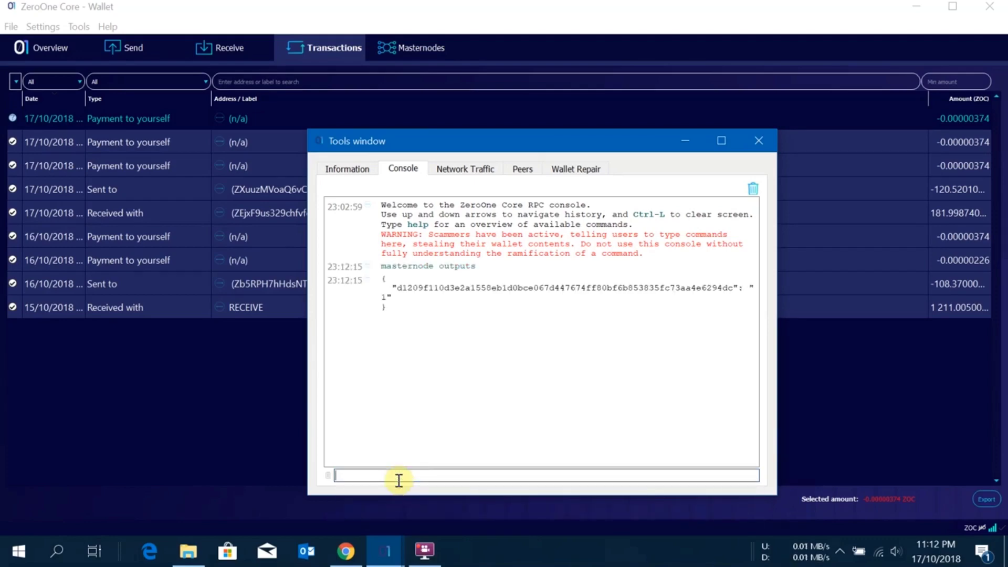
# Copy the collateral transaction hash from the console output and close the window.
pyautogui.doubleClick(469, 287)
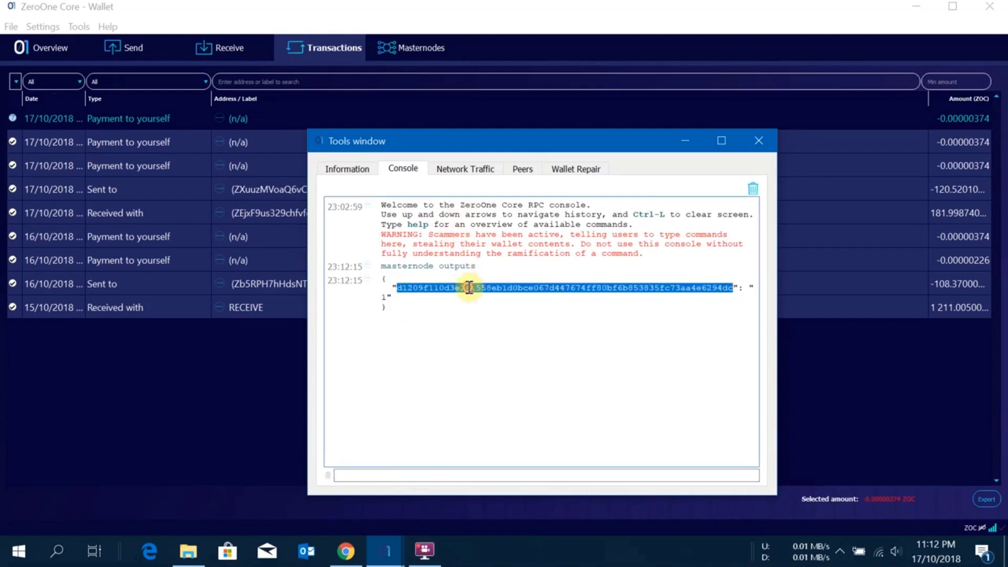
pyautogui.click(382, 300)
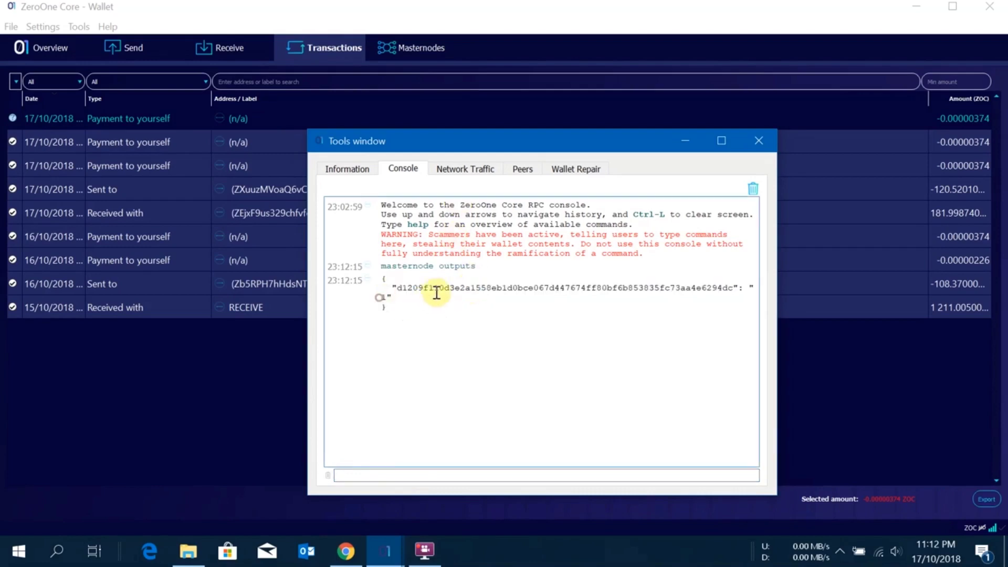
pyautogui.doubleClick(435, 290)
pyautogui.rightClick(435, 291)
pyautogui.click(470, 299)
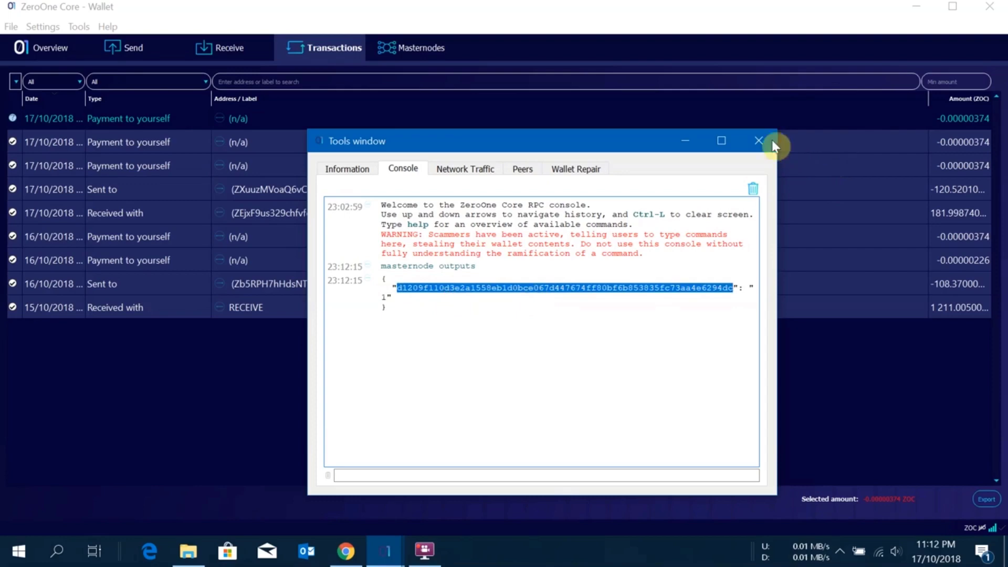
pyautogui.click(768, 141)
pyautogui.click(79, 27)
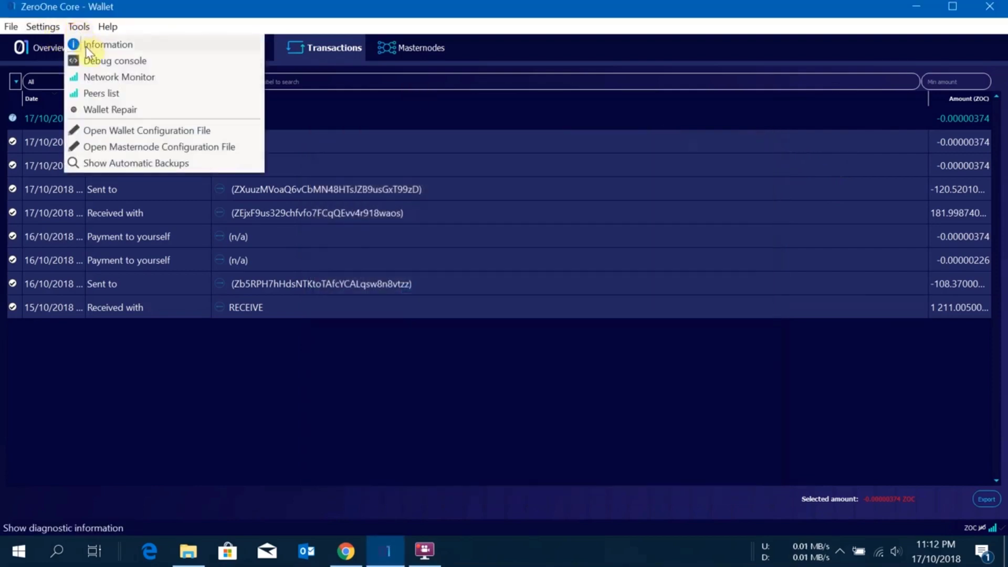
# Open the masternode configuration file in Notepad, maximized, and delete the example lines.
pyautogui.click(137, 147)
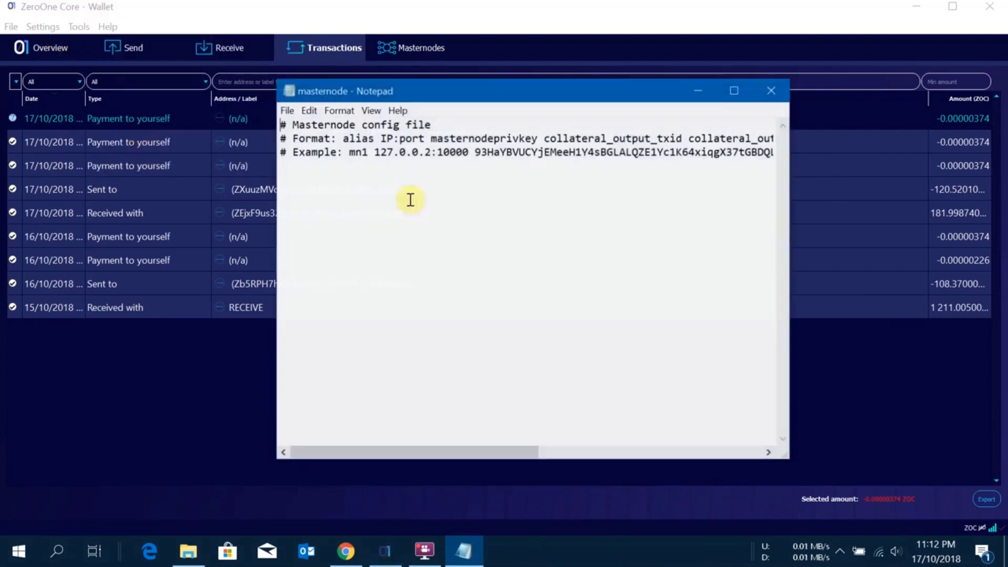
pyautogui.click(734, 90)
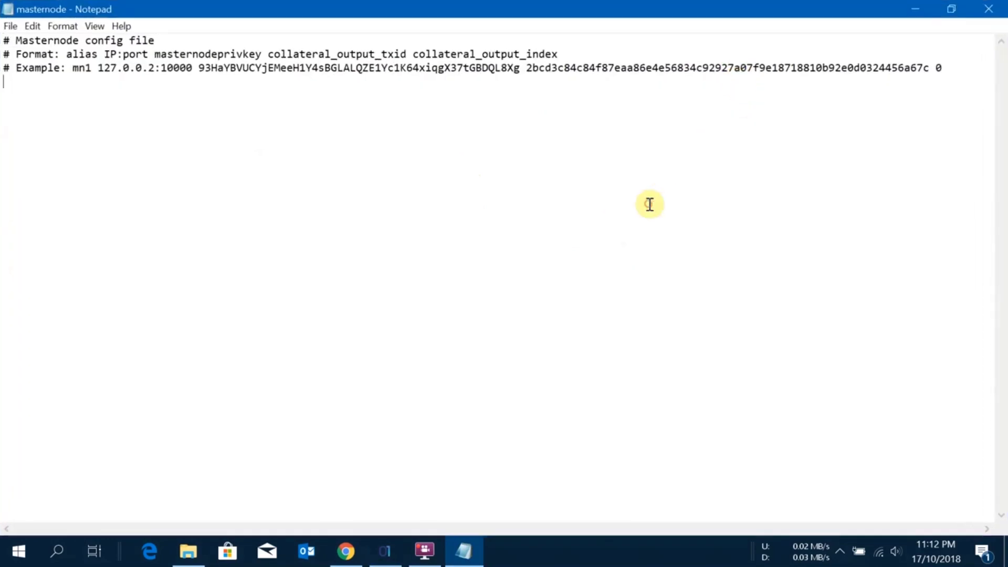
pyautogui.hotkey('ctrl', 'a')
pyautogui.press('Delete')
# Paste the collateral hash with output index 1 and prefix the line with MN02.
pyautogui.hotkey('ctrl', 'v')
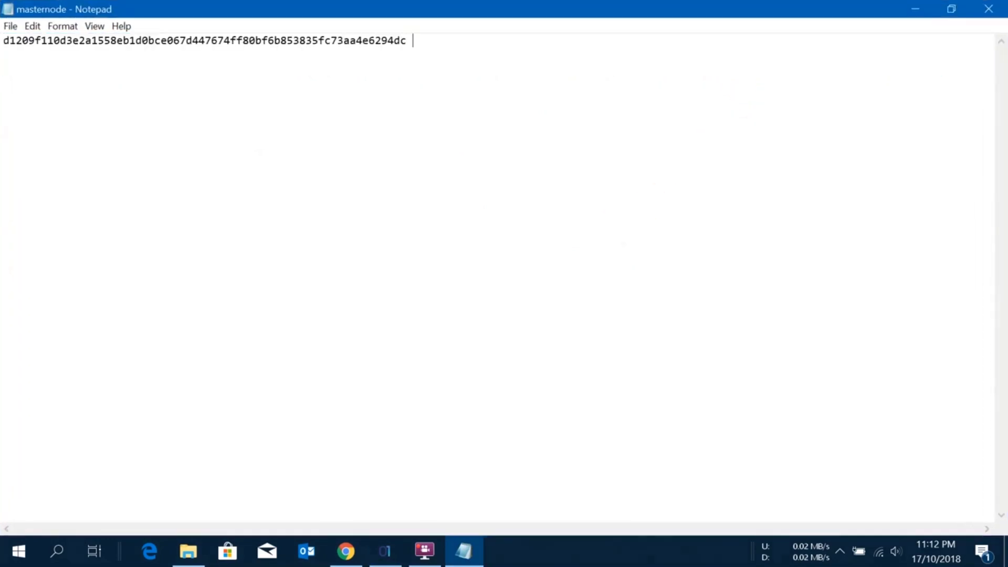
pyautogui.write('1')
pyautogui.press('Home')
pyautogui.write('MN02')
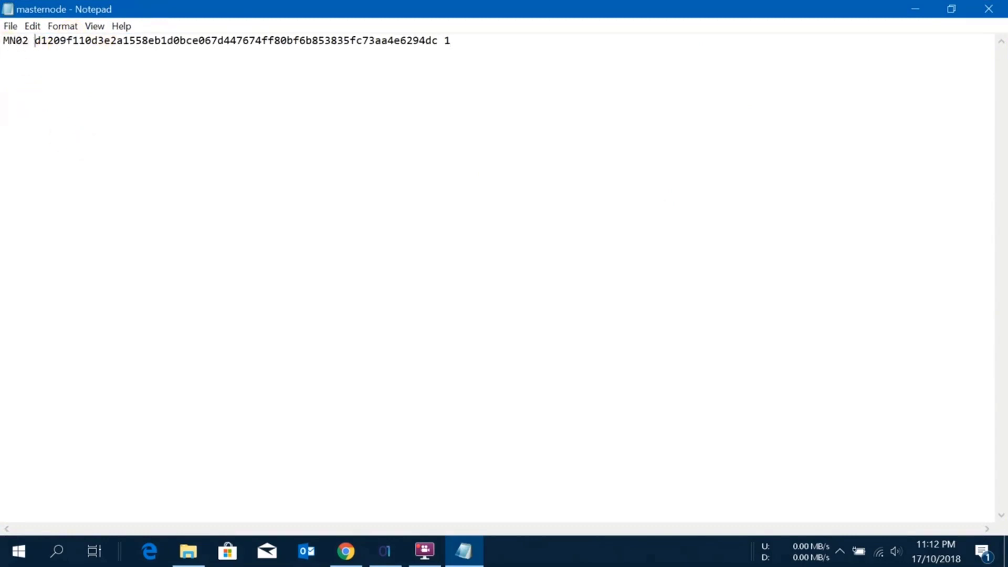
# Copy the masternode key from the install email and paste it after MN02.
pyautogui.click(346, 551)
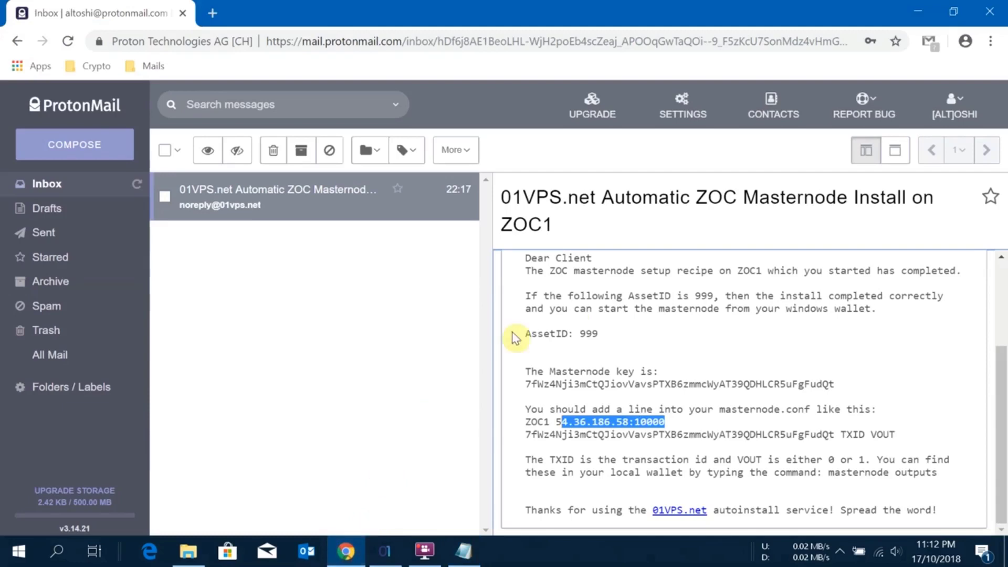
pyautogui.doubleClick(633, 381)
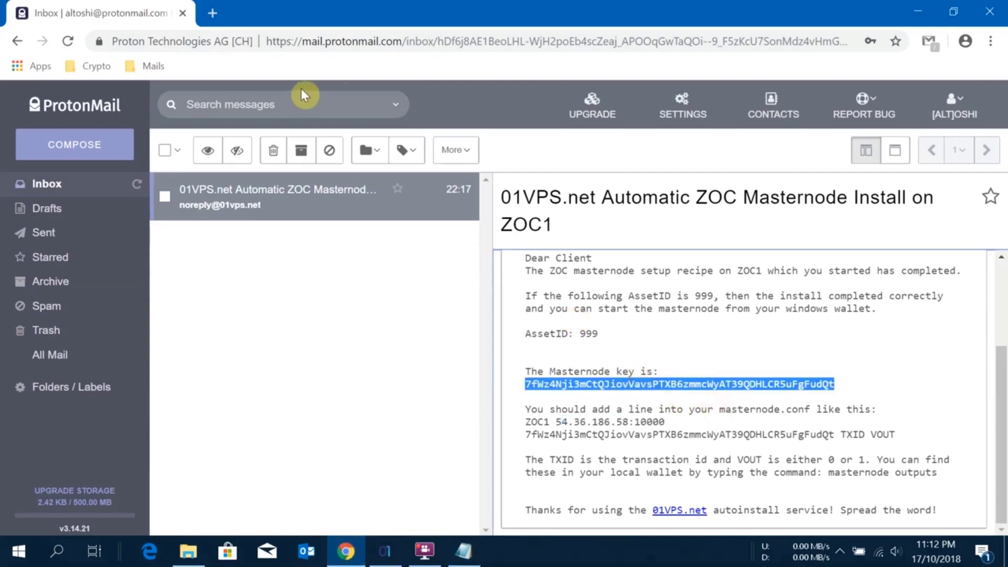
pyautogui.hotkey('ctrl', 'c')
pyautogui.hotkey('alt', 'Tab')
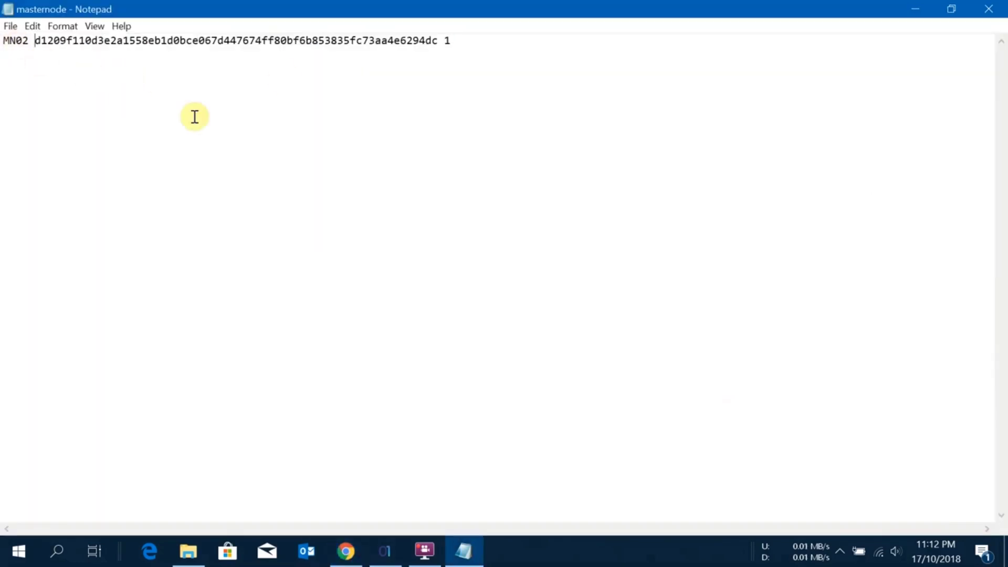
pyautogui.hotkey('ctrl', 'v')
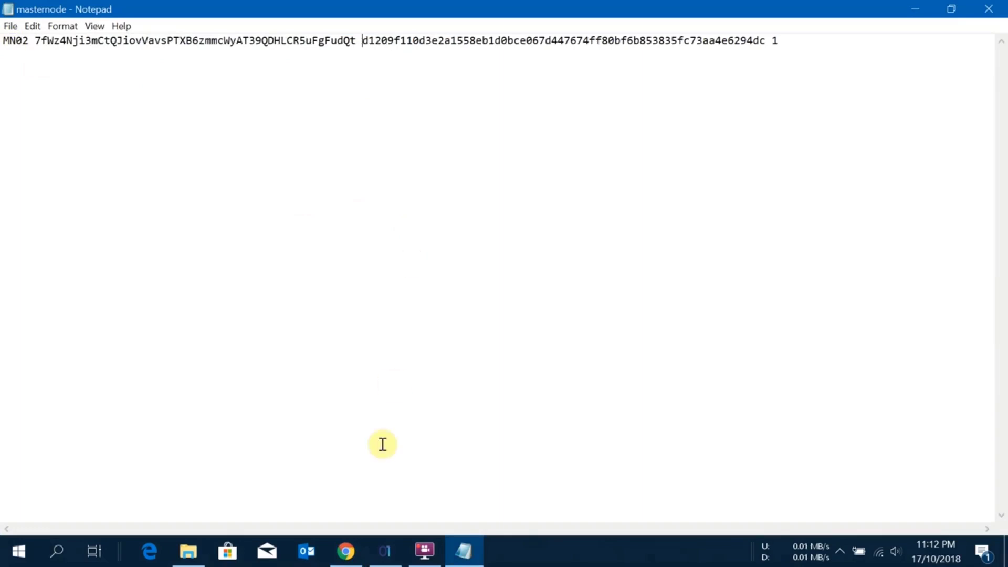
# Copy 54.36.186.58:10000 from the email and insert it right after MN02, removing the extra space.
pyautogui.click(345, 551)
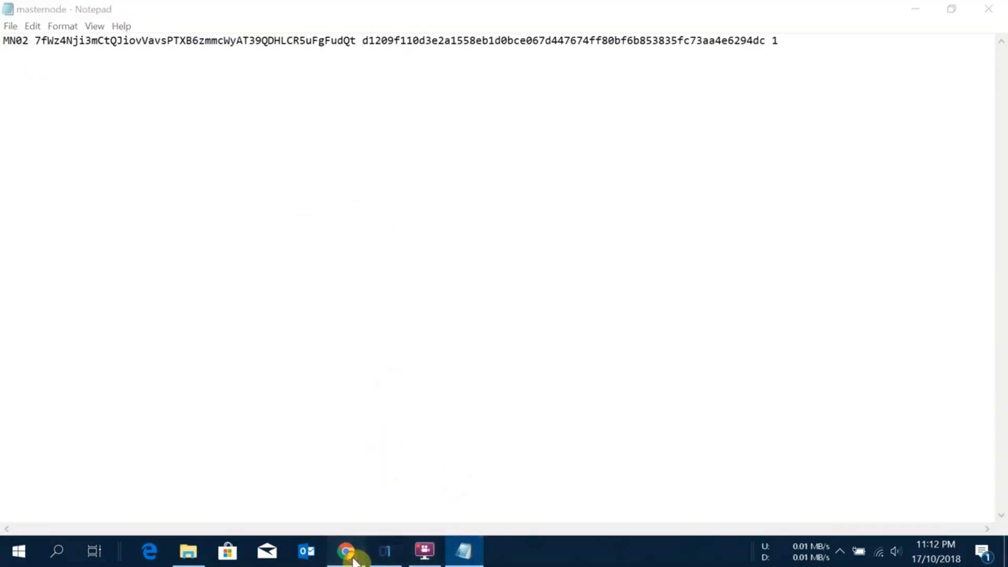
pyautogui.moveTo(669, 422); pyautogui.dragTo(554, 423)
pyautogui.click(463, 552)
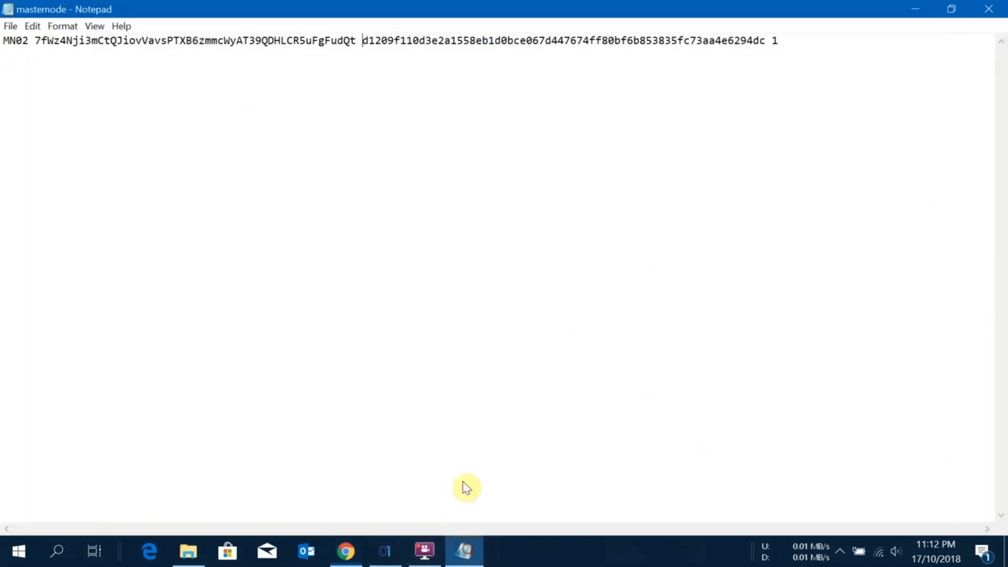
pyautogui.click(30, 41)
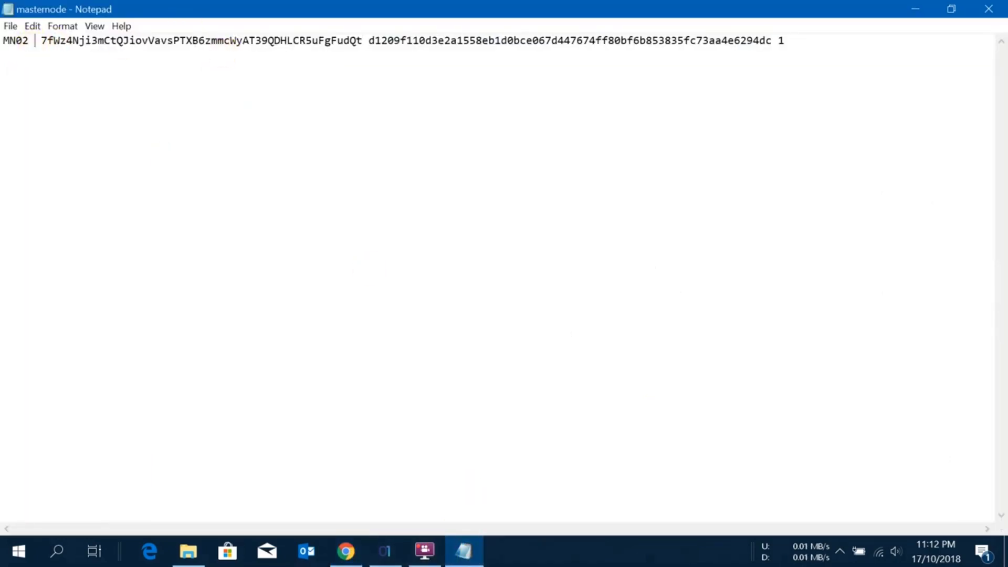
pyautogui.hotkey('ctrl', 'v')
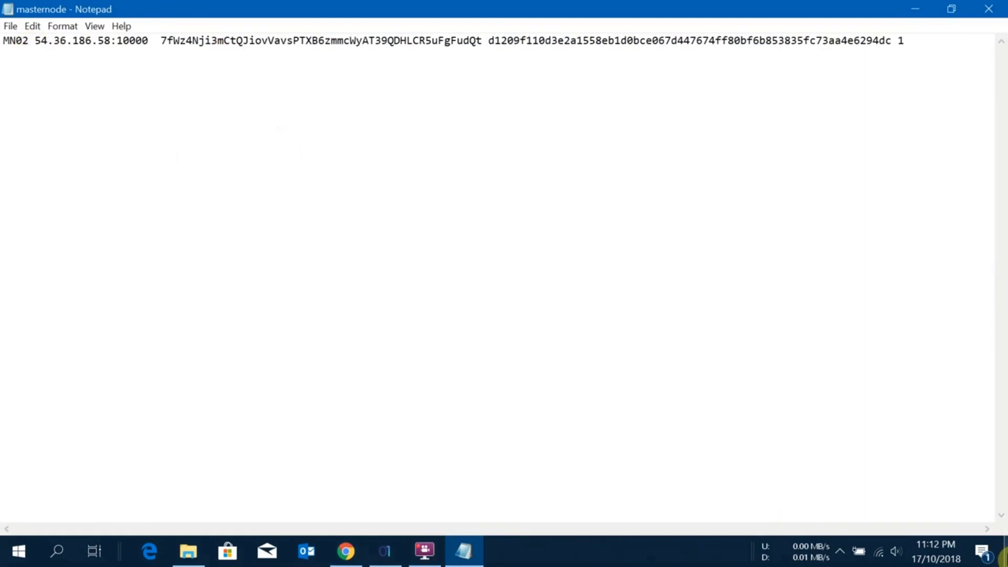
pyautogui.press('Delete')
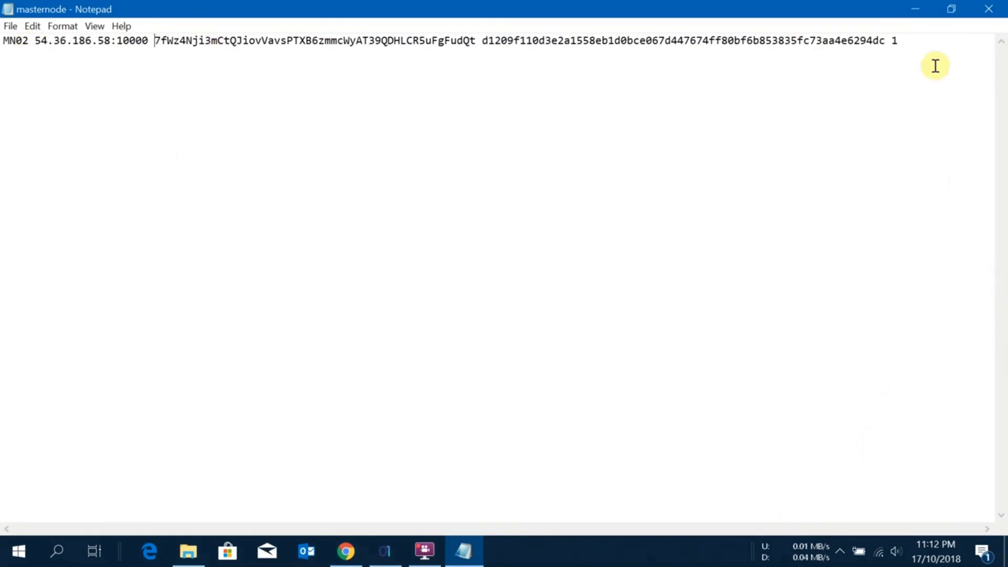
# Review the MN02 line's alias, server address, masternode key and index 1, then close Notepad.
pyautogui.doubleClick(27, 40)
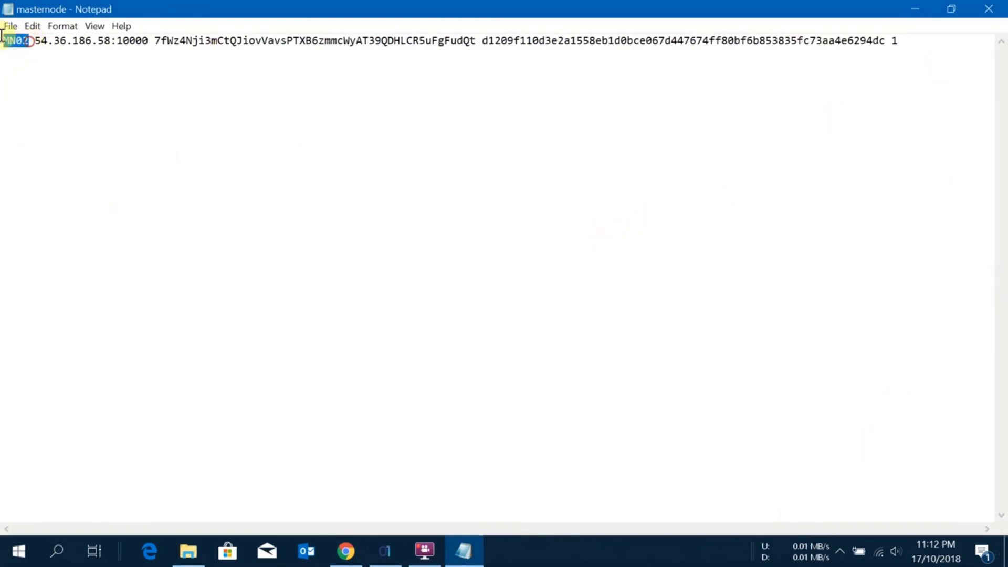
pyautogui.moveTo(35, 42); pyautogui.dragTo(475, 40)
pyautogui.click(498, 41)
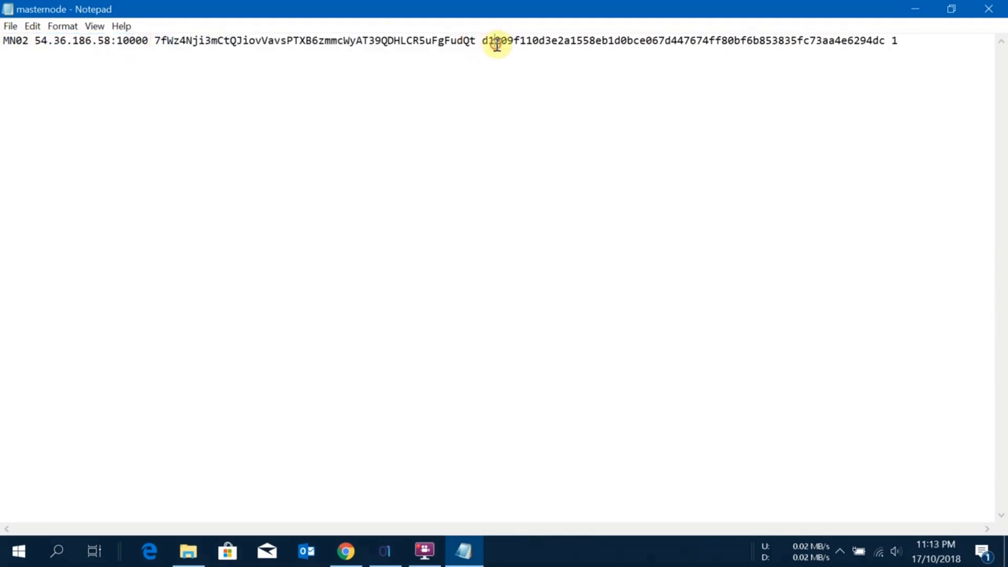
pyautogui.click(898, 40)
pyautogui.doubleClick(893, 39)
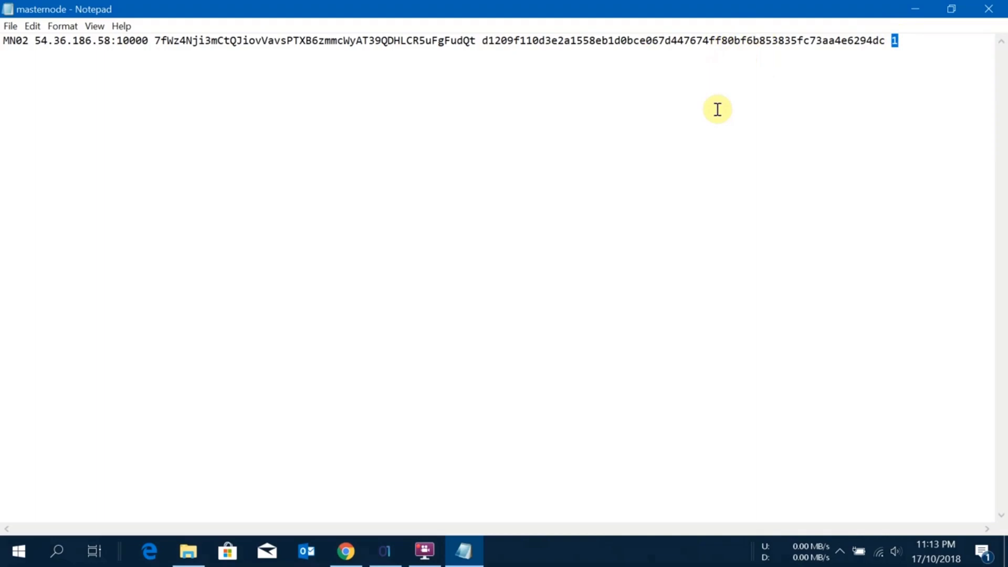
pyautogui.click(659, 254)
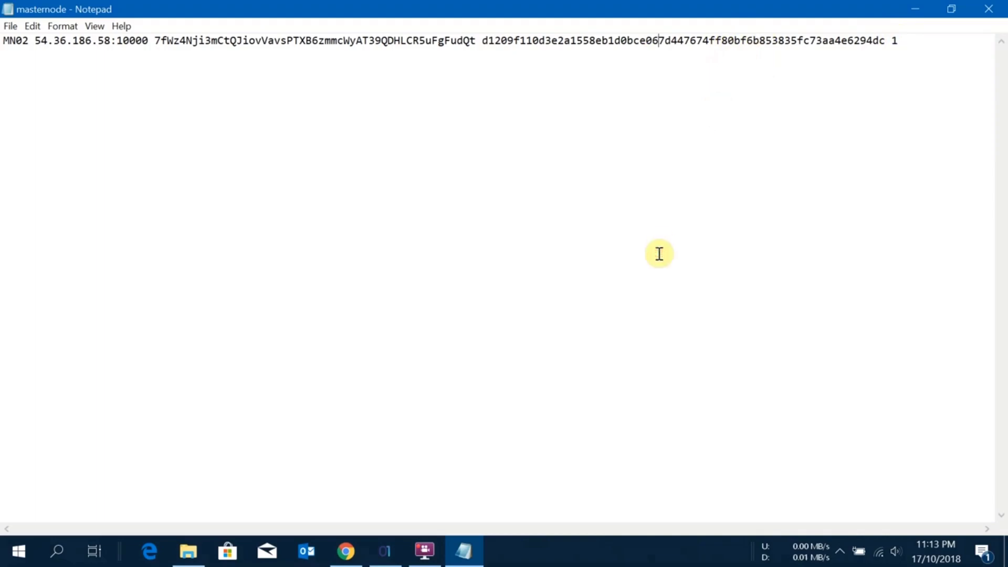
pyautogui.click(988, 8)
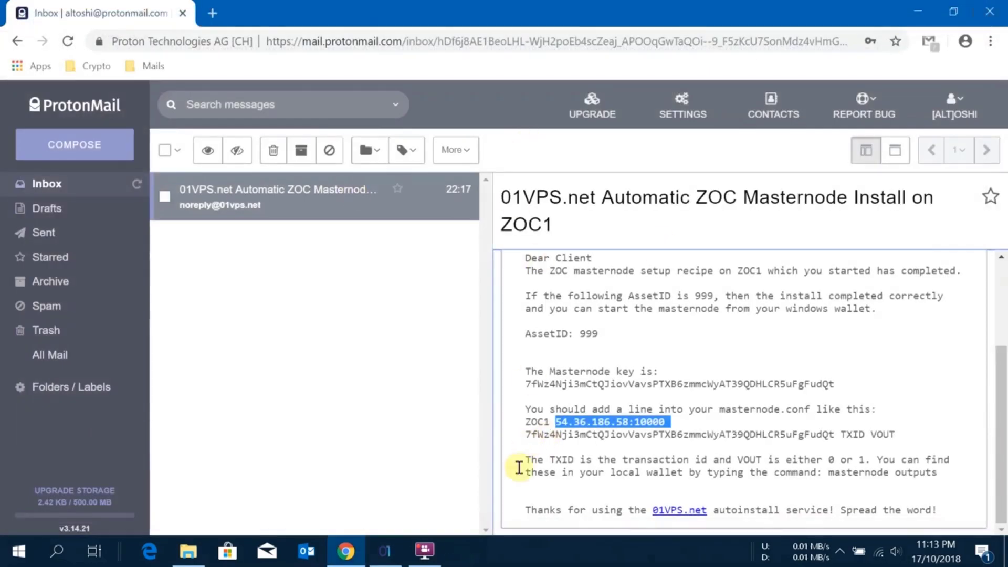
pyautogui.click(412, 554)
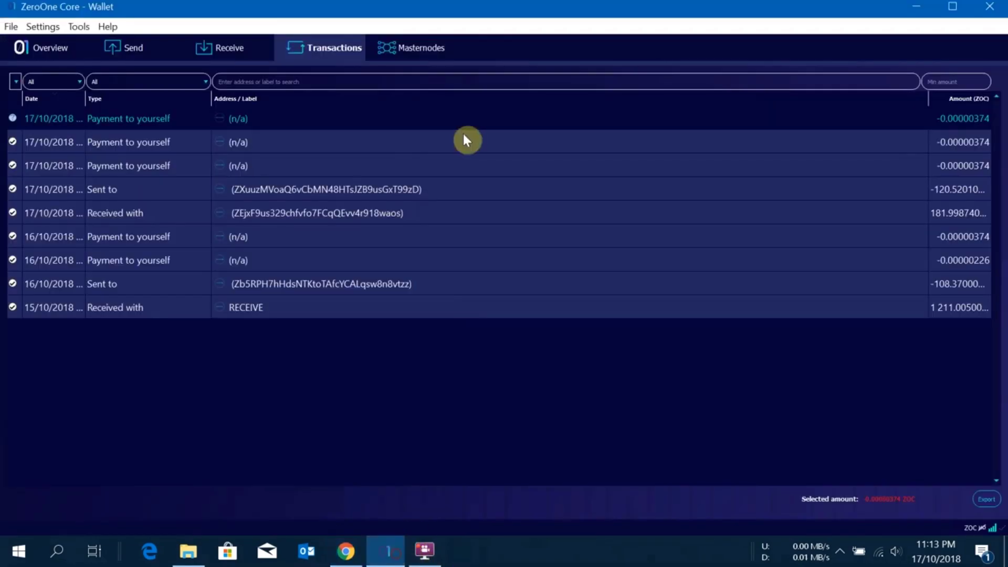
# Exit the wallet via File > Exit and relaunch it from the zeroone-qt desktop shortcut.
pyautogui.click(12, 27)
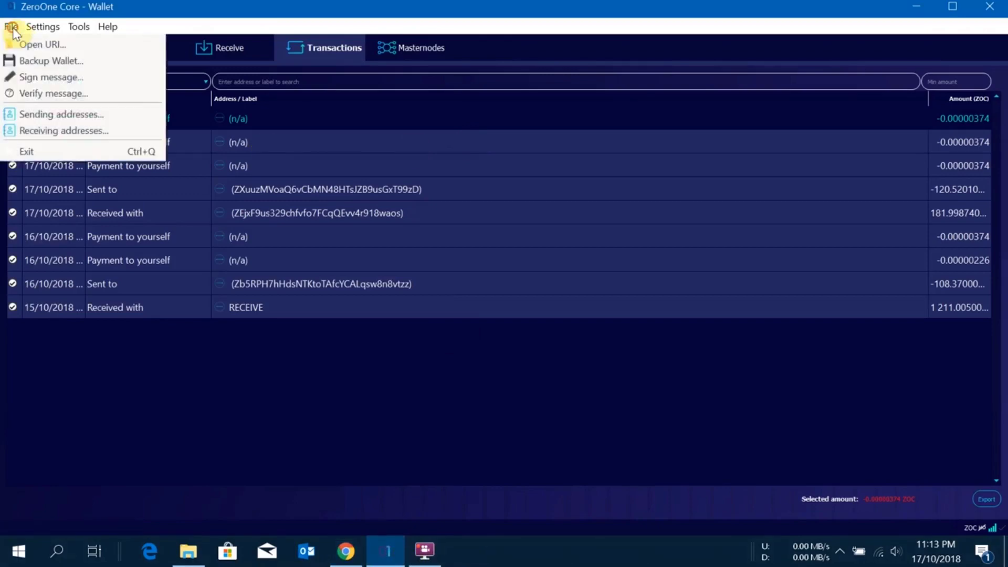
pyautogui.click(42, 156)
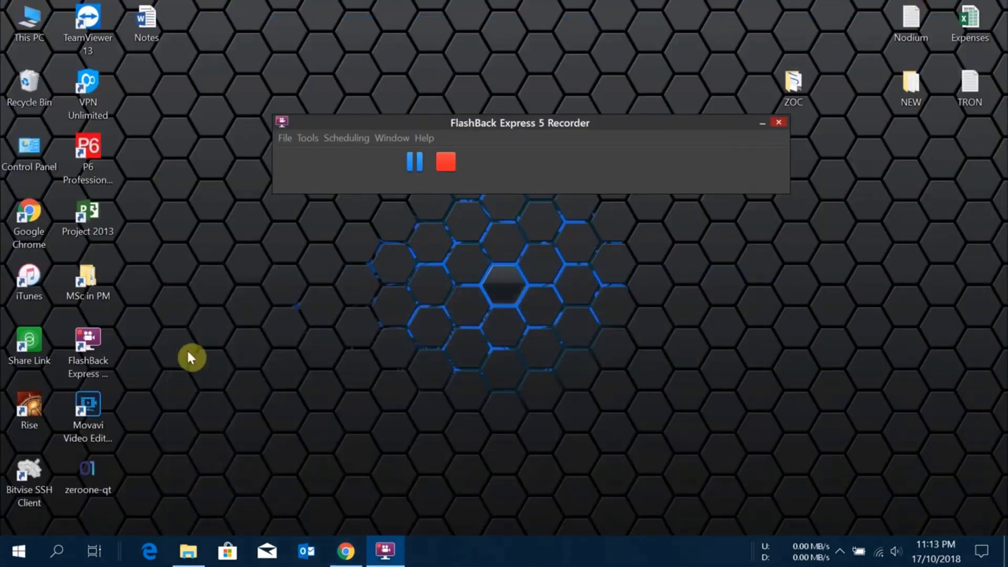
pyautogui.click(759, 124)
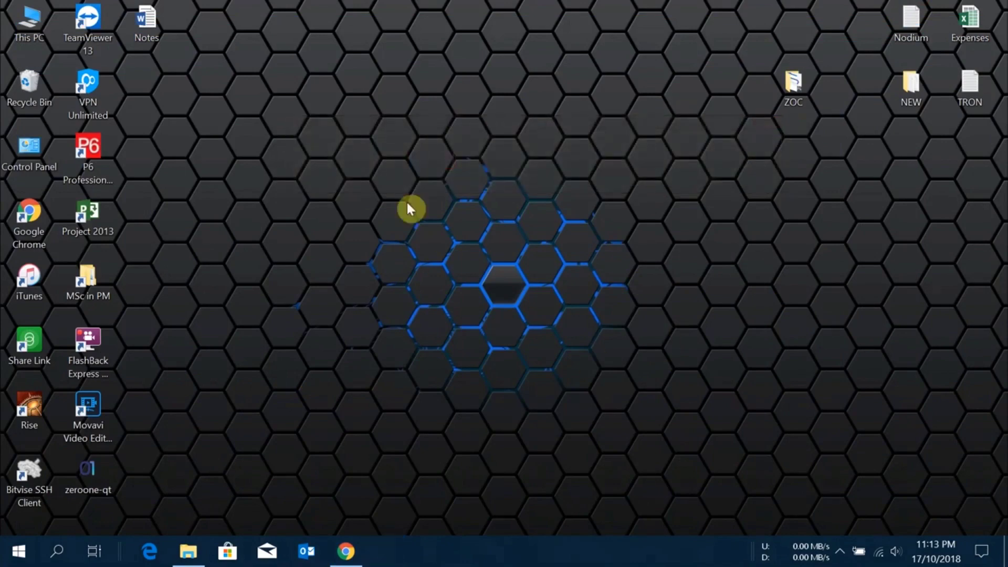
pyautogui.rightClick(404, 195)
pyautogui.click(458, 242)
pyautogui.doubleClick(94, 485)
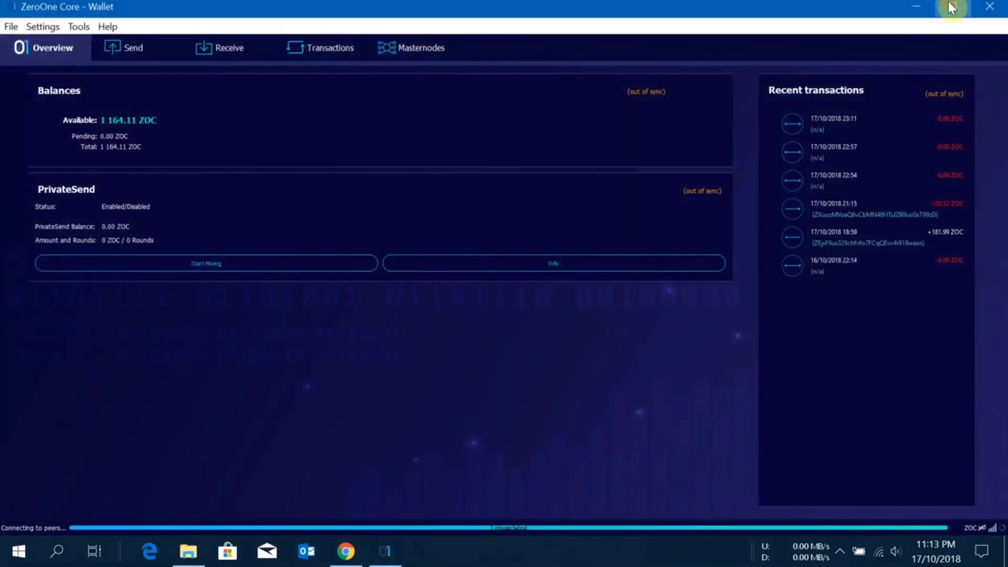
# Maximize the wallet, view the masternode list, then inspect the latest transaction's details.
pyautogui.click(951, 7)
pyautogui.click(399, 52)
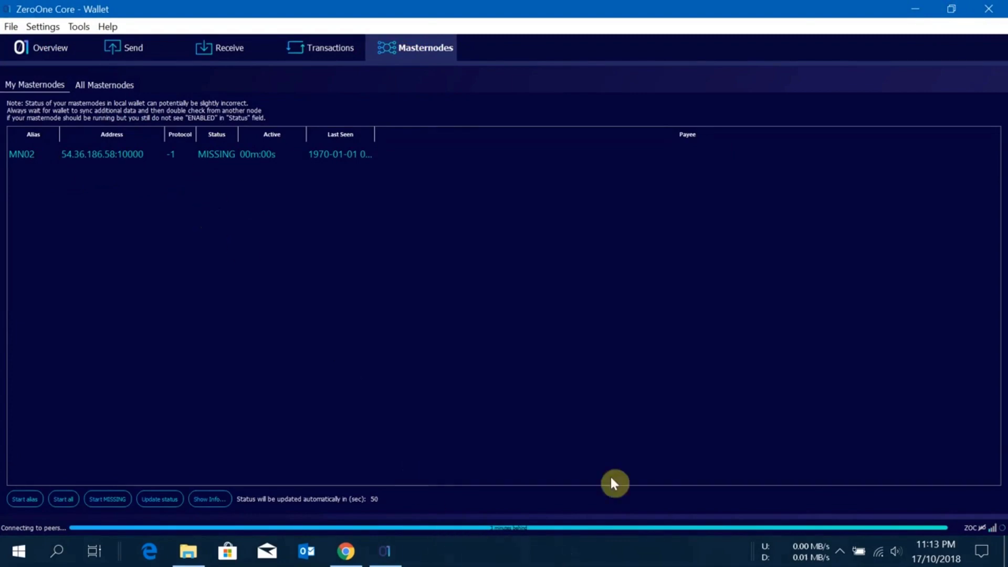
pyautogui.click(324, 47)
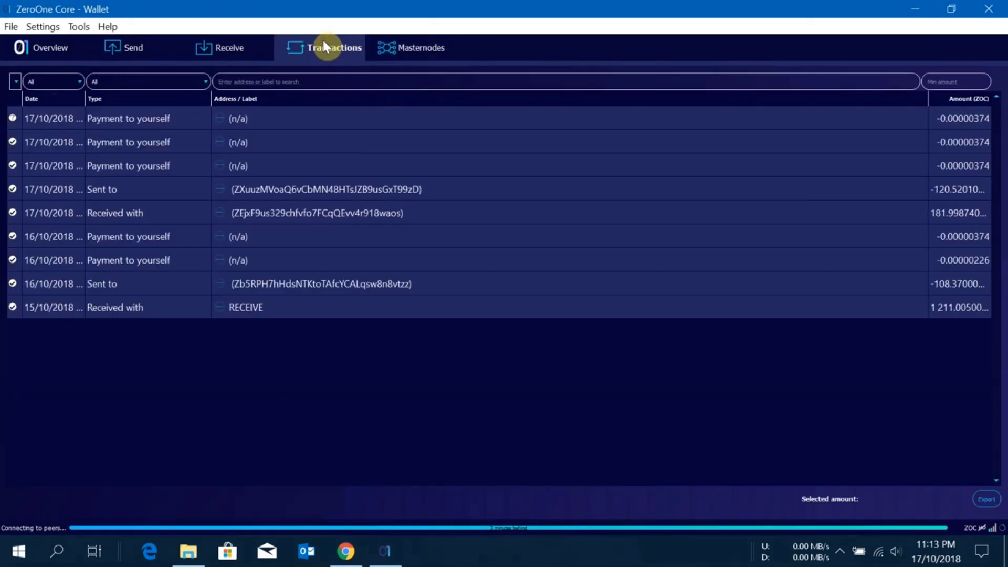
pyautogui.doubleClick(132, 117)
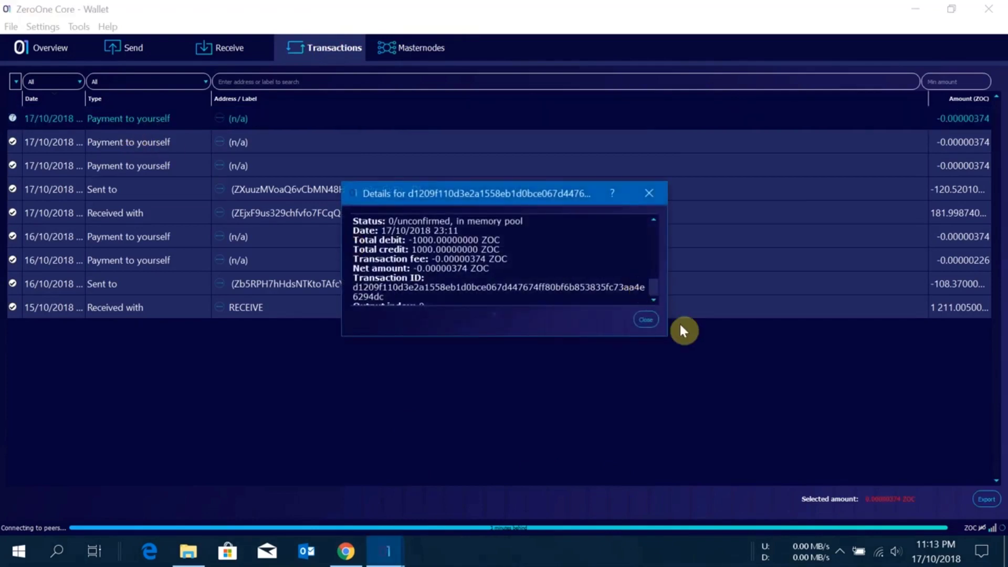
pyautogui.click(648, 321)
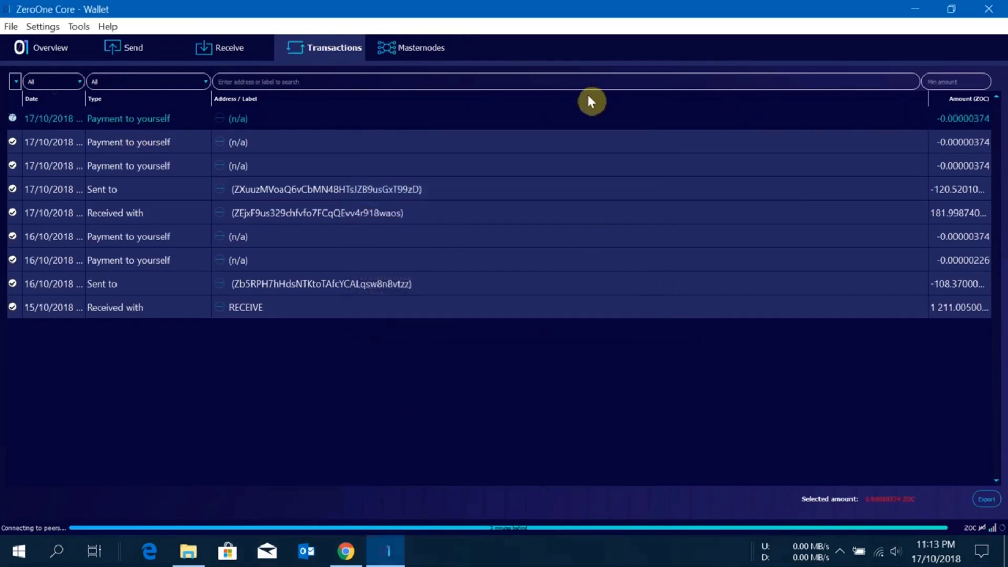
# Recheck the transaction history and return to the masternode list showing MN02 at 54.36.186.58:10000.
pyautogui.click(429, 51)
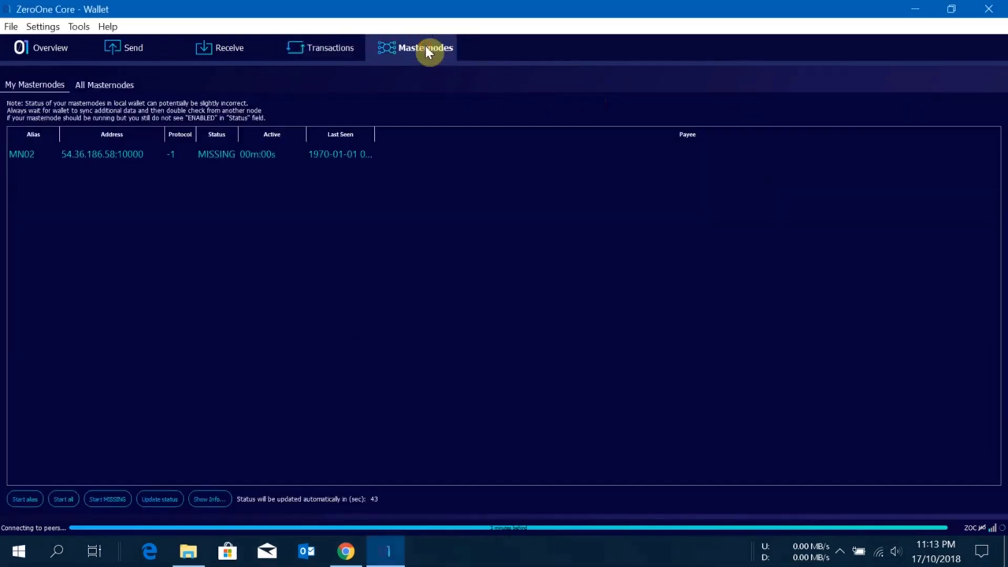
pyautogui.click(305, 54)
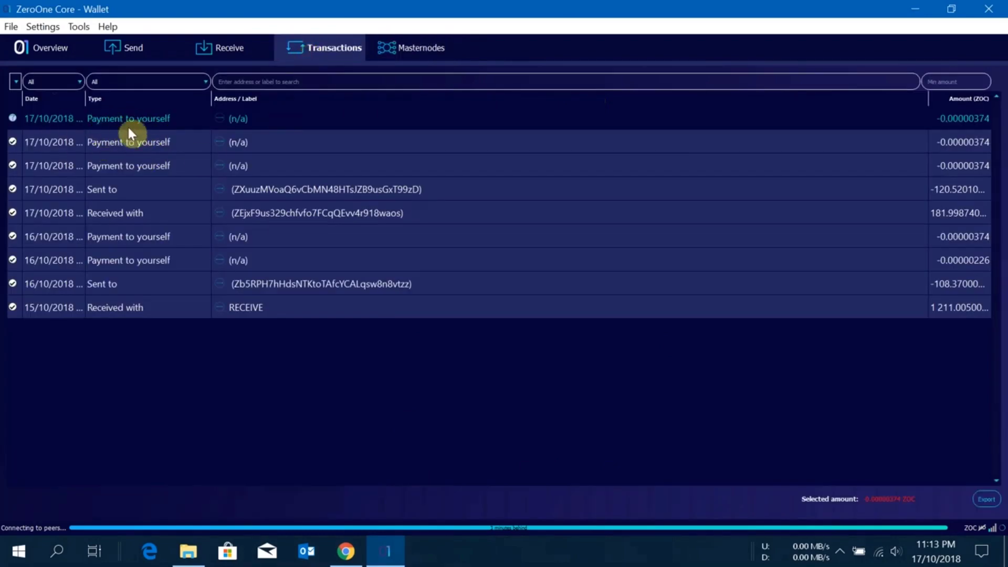
pyautogui.click(422, 53)
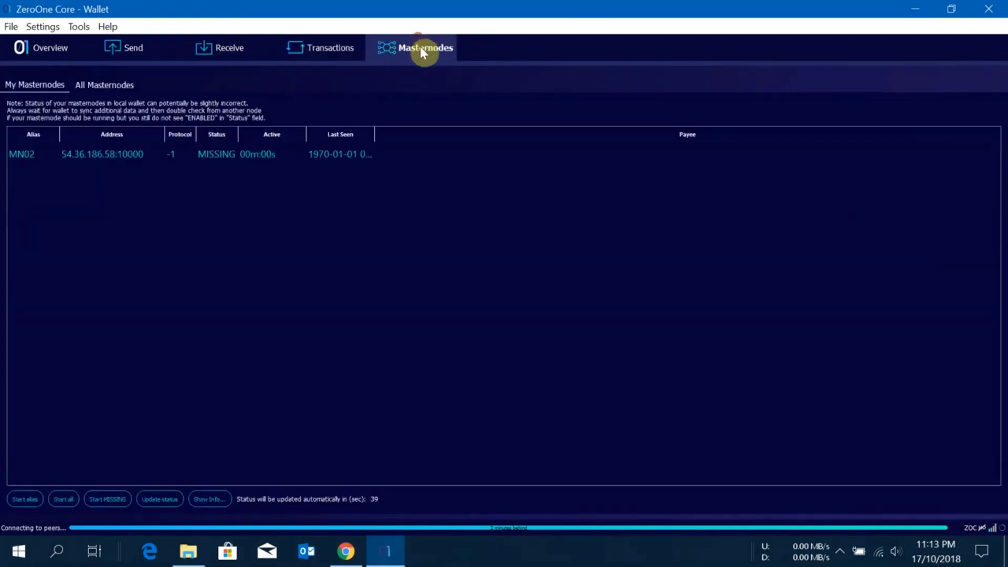
pyautogui.rightClick(139, 155)
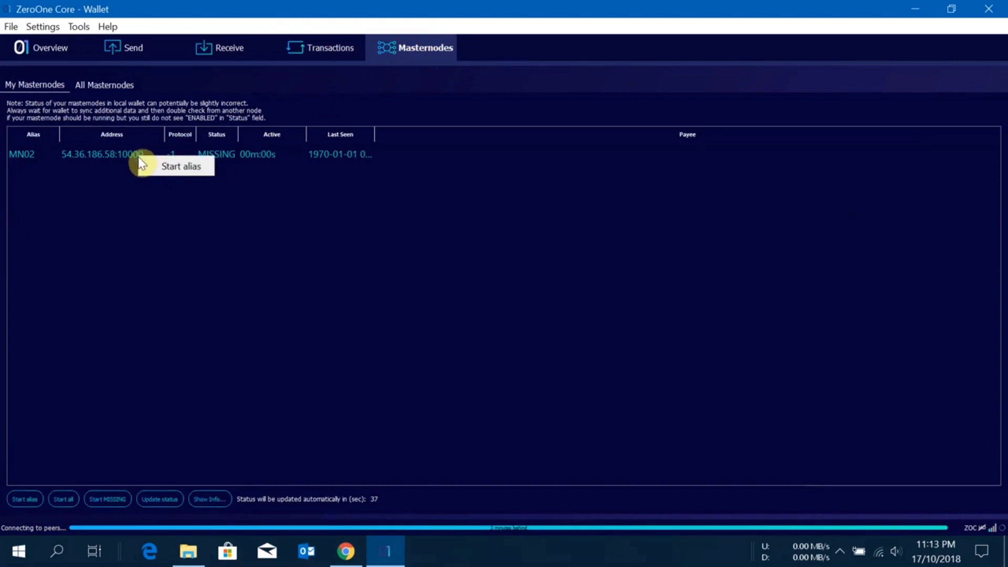
pyautogui.click(306, 255)
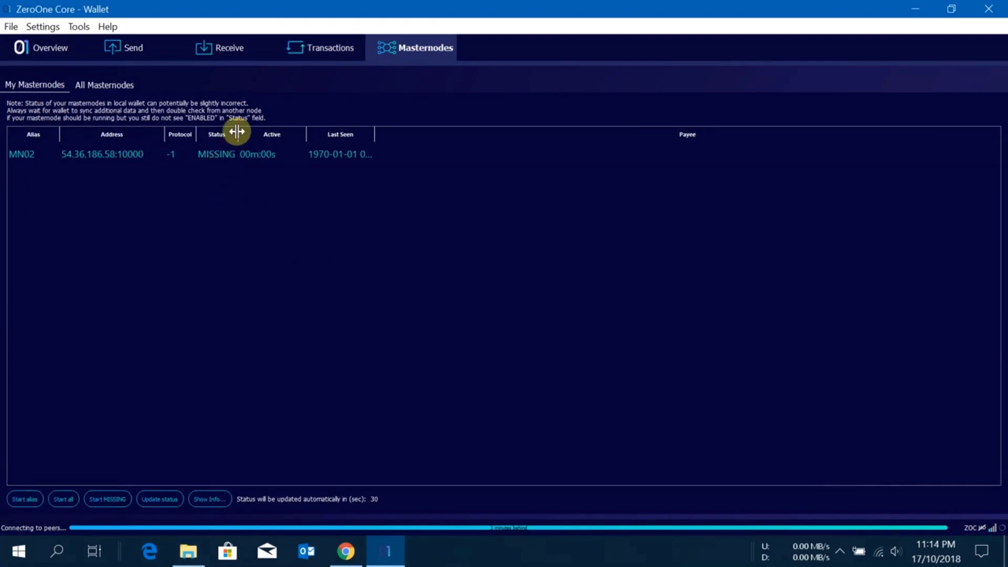
pyautogui.moveTo(238, 138); pyautogui.dragTo(237, 143)
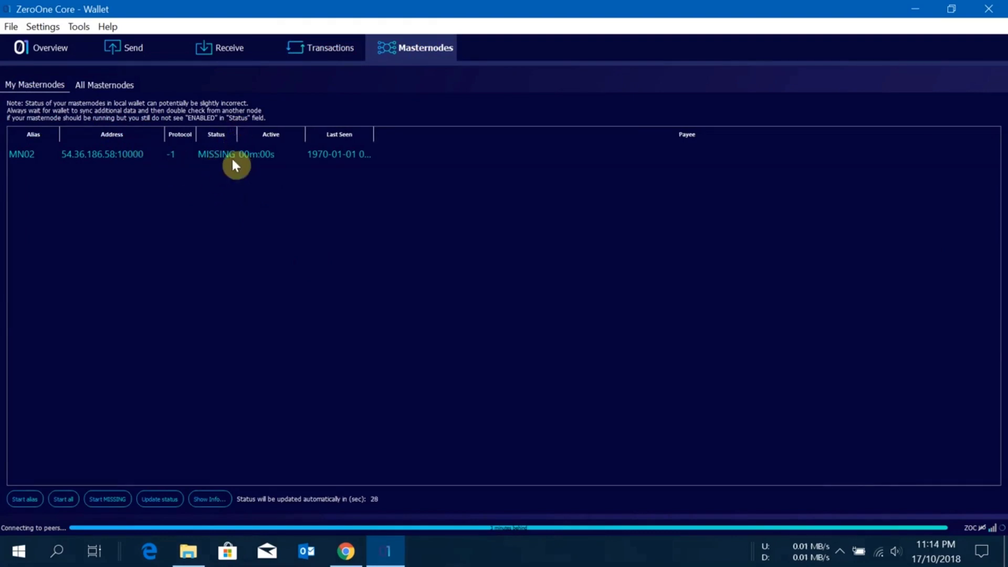